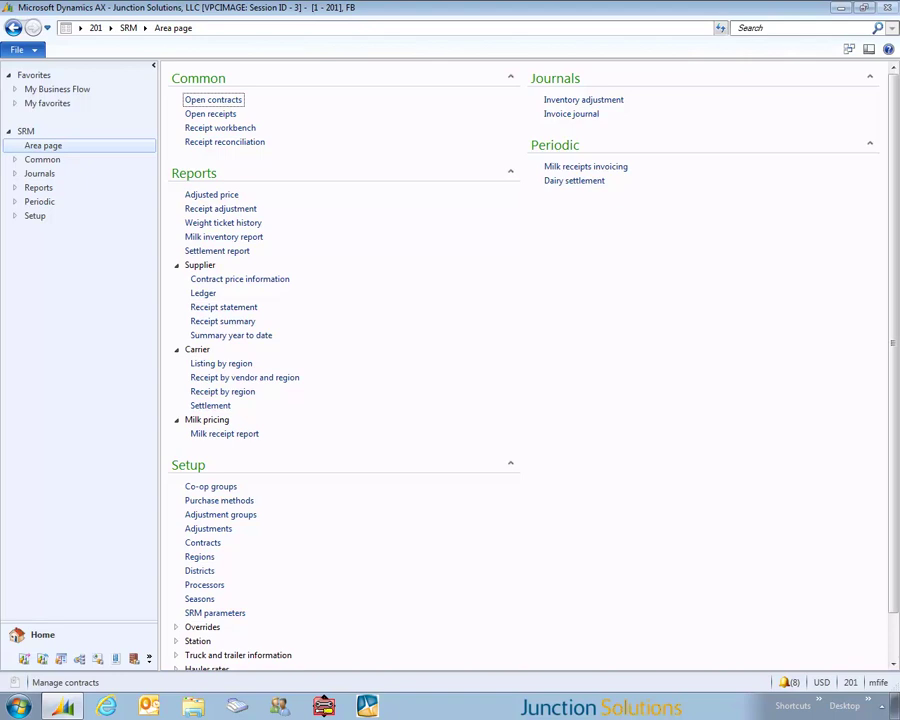
Start a new receipt in the Receipt workbench for vendor 10012
left_click(226, 128)
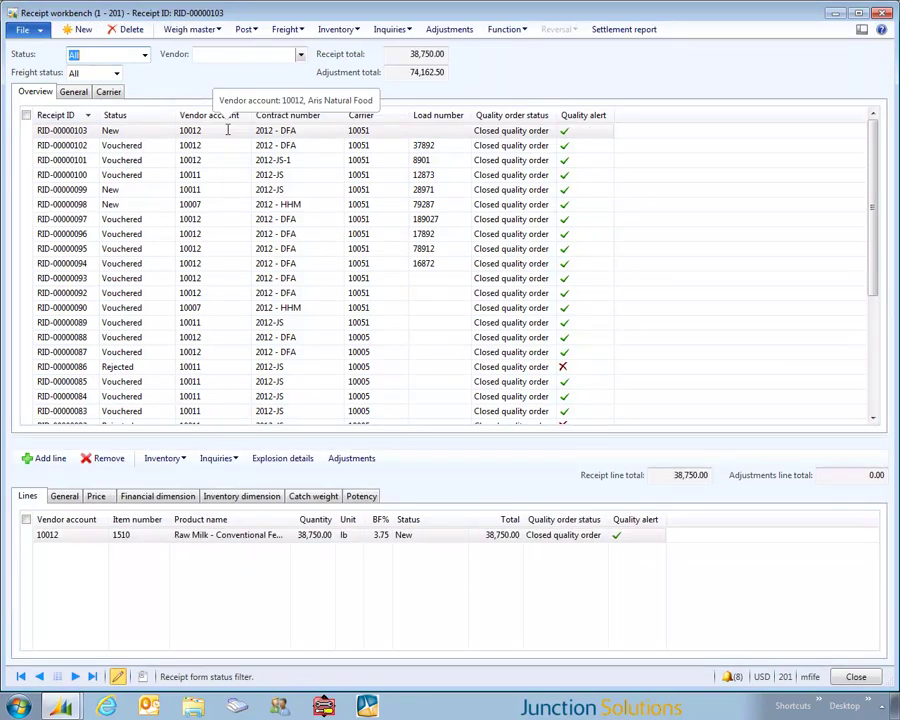
left_click(78, 30)
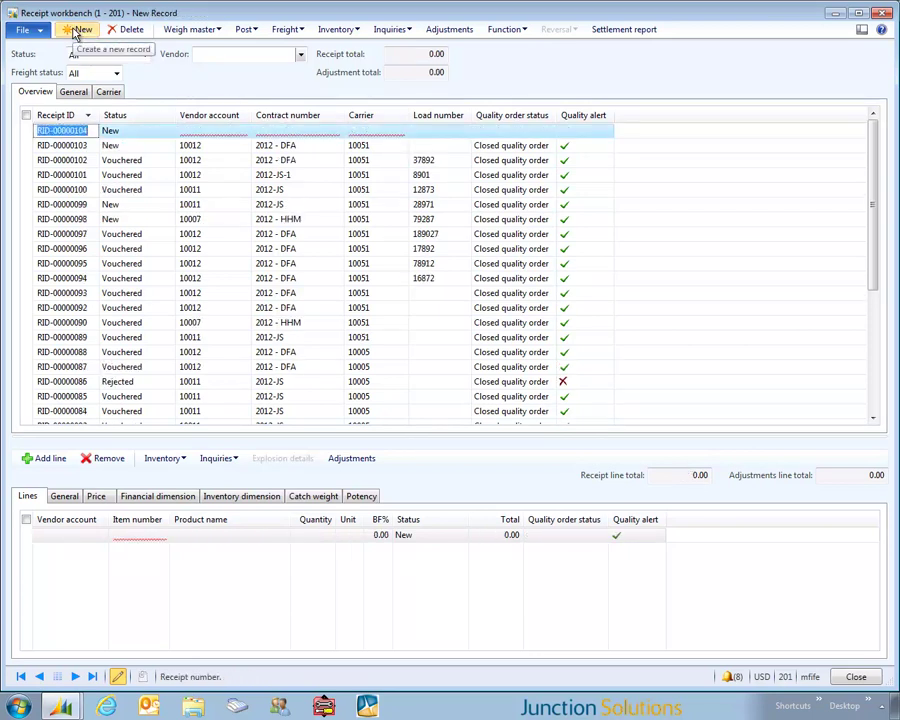
key("Tab")
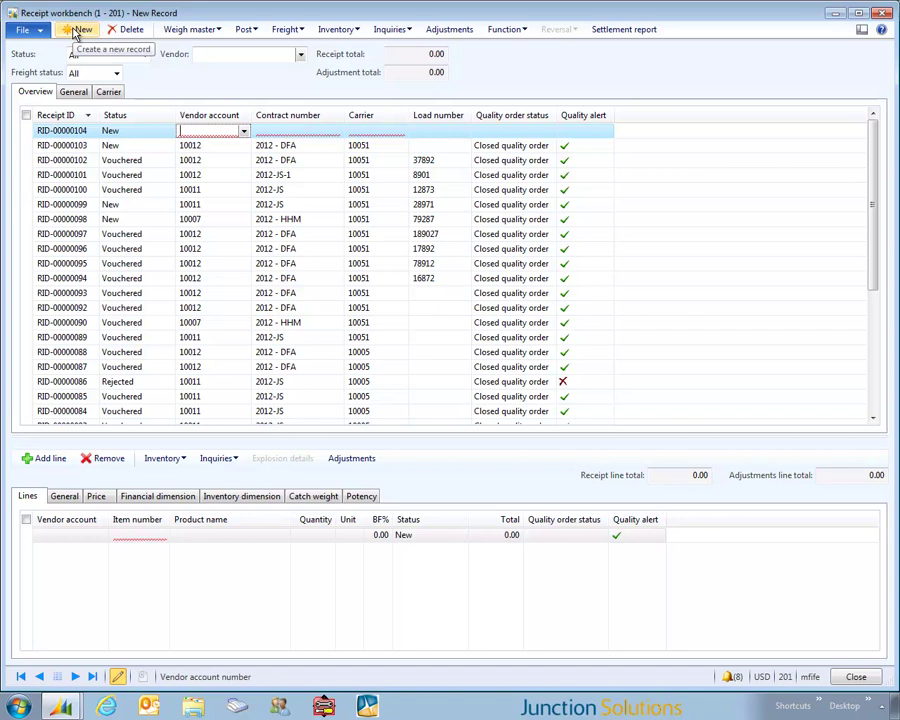
type("10012")
Set the receipt's contract to 2012 - DFA, carrier 10051 and load number 1782
key("Tab")
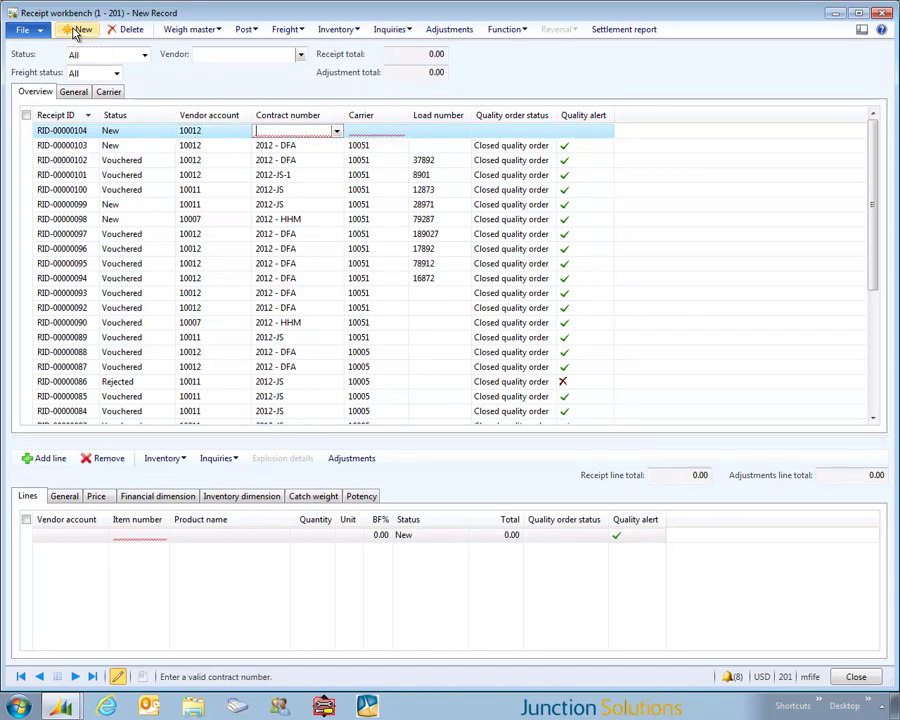
key("alt+Down")
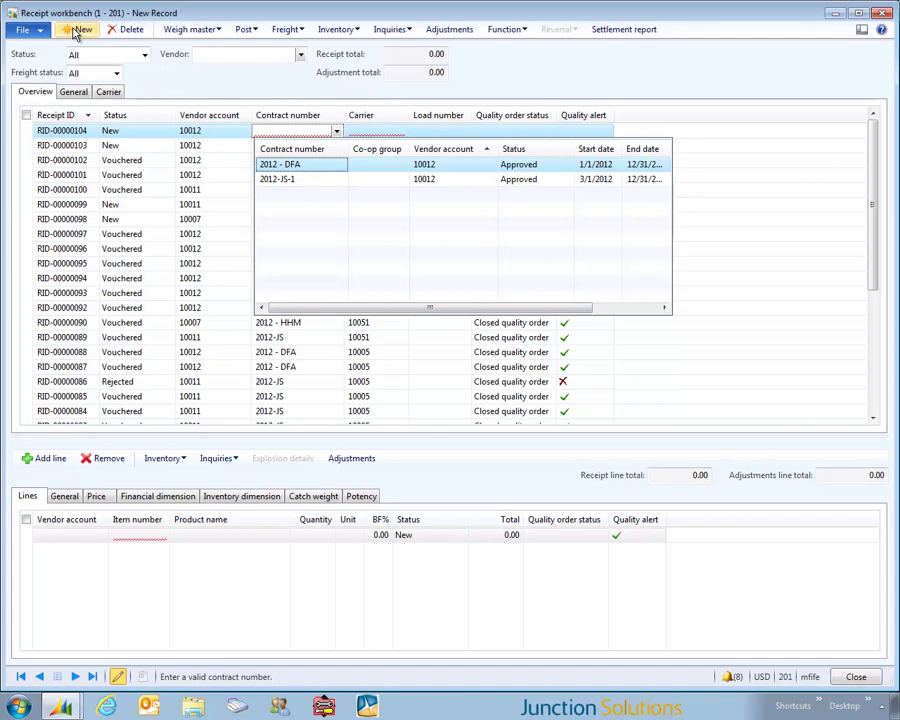
key("Return")
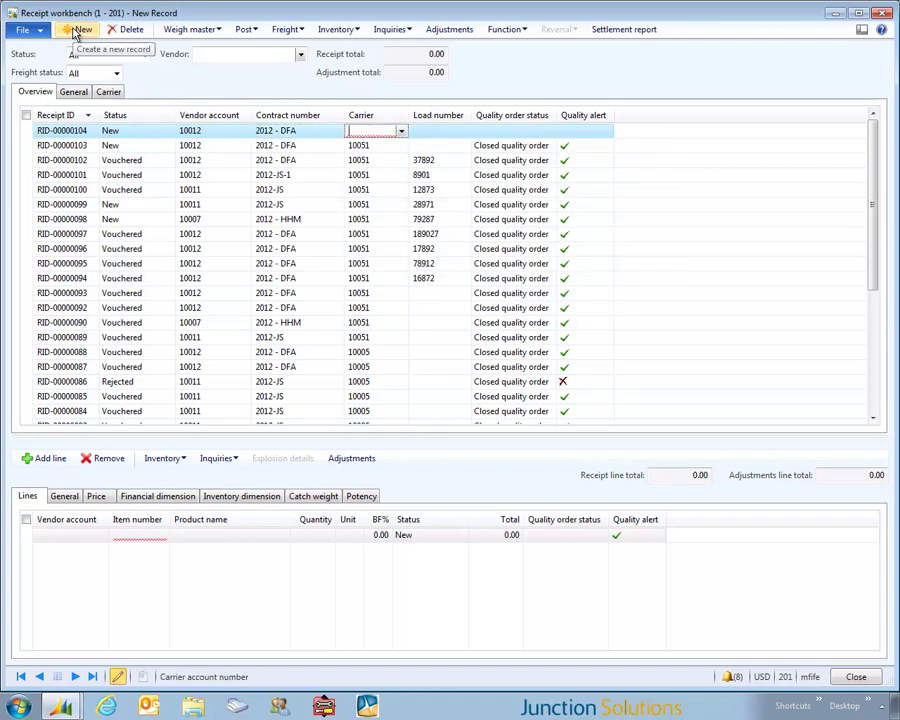
type("100")
type("51")
key("Tab")
type("1782")
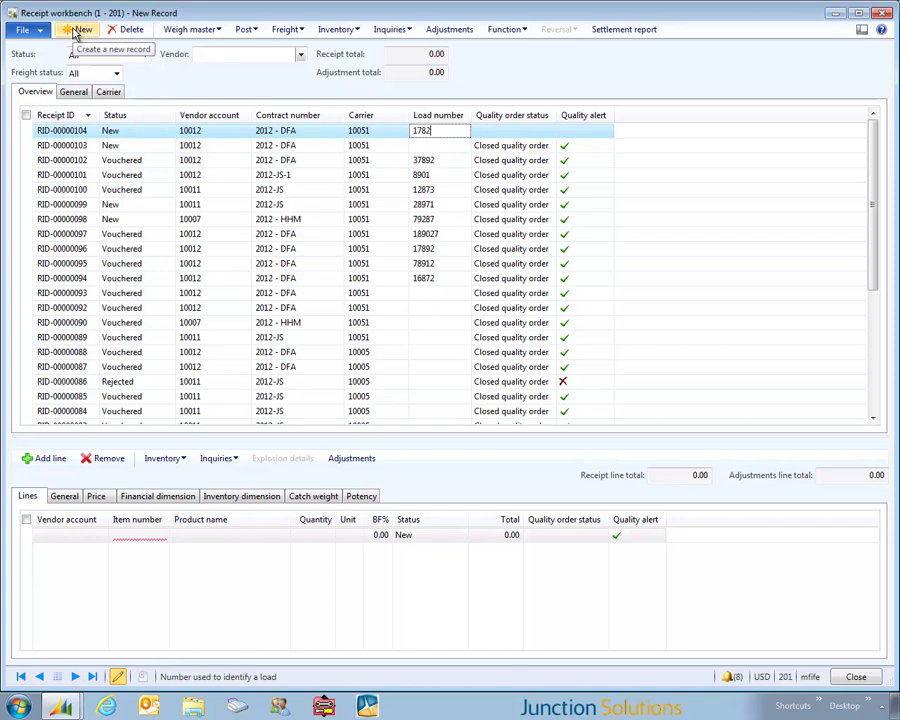
key("Tab")
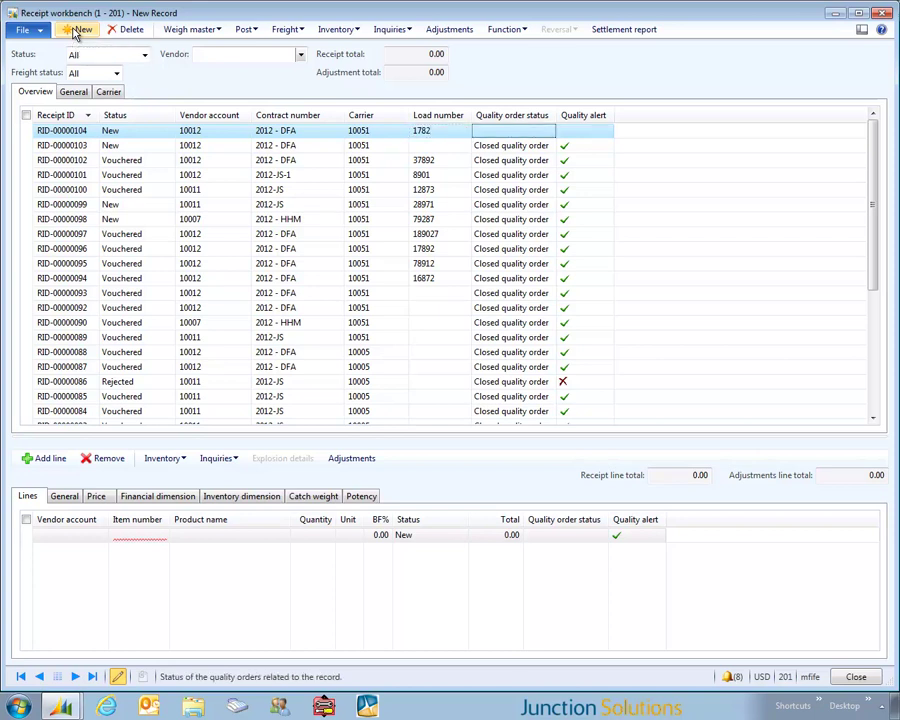
Review the receipt's Carrier tab, then return to the Overview grid
left_click(113, 94)
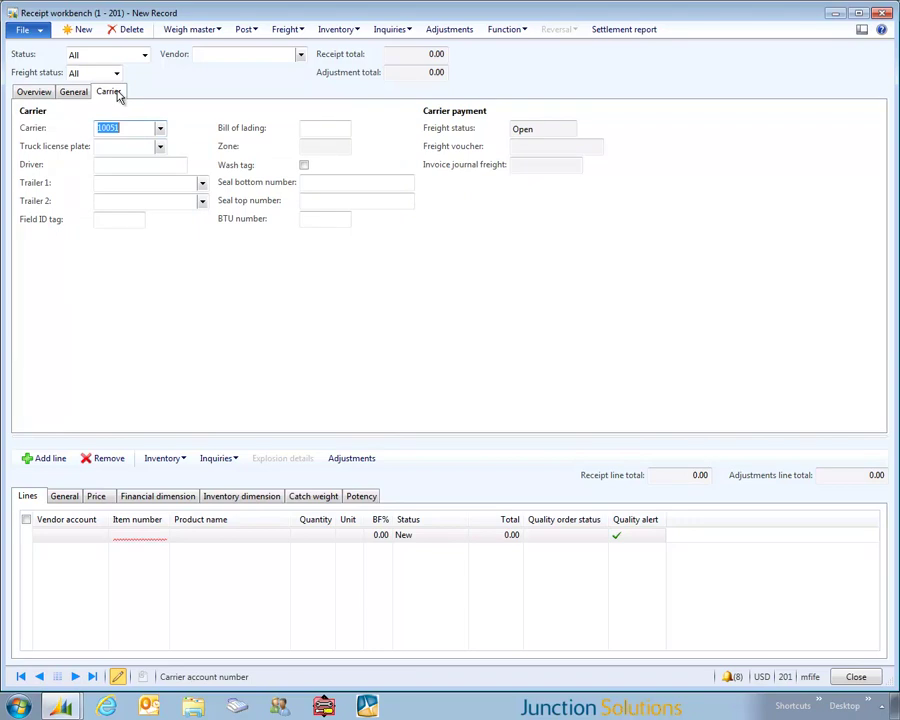
left_click(40, 94)
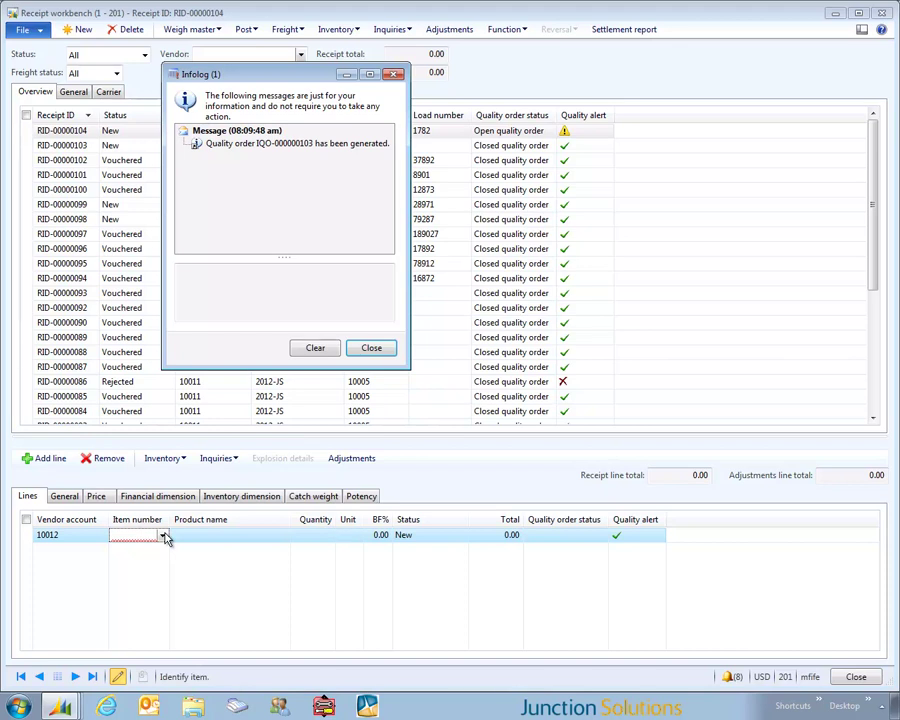
Add and save a receipt line for item 1510 raw milk: 40,000 lb at 3.50 BF%
left_click(371, 347)
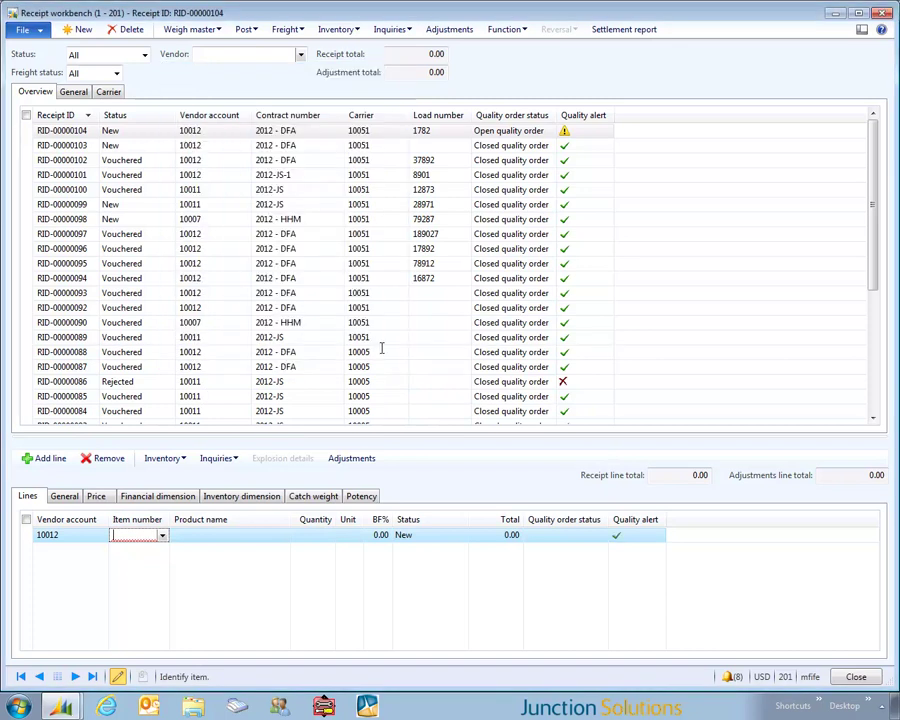
left_click(163, 537)
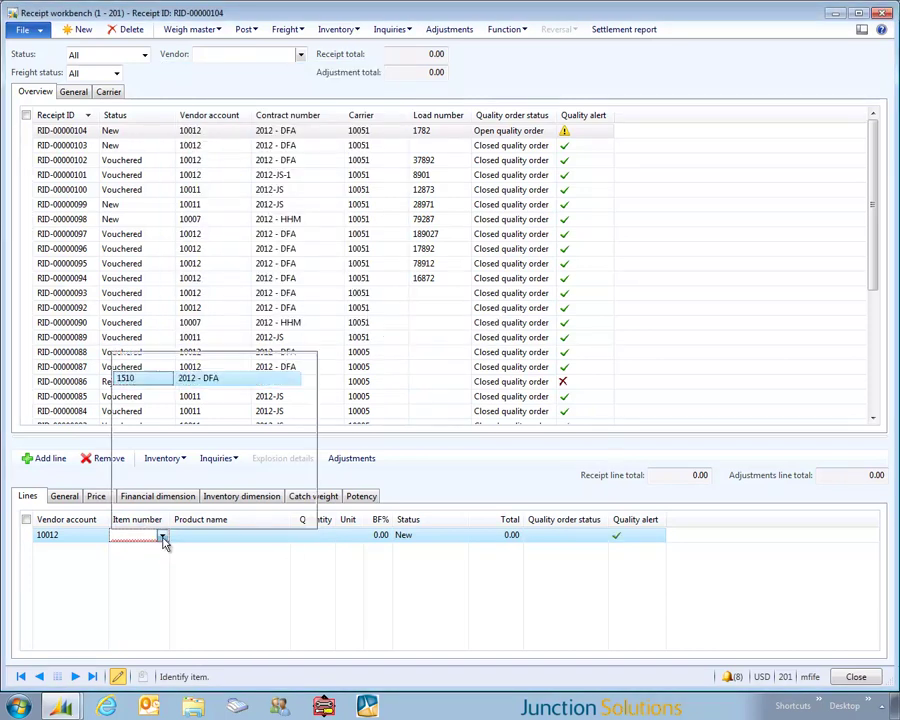
left_click(137, 380)
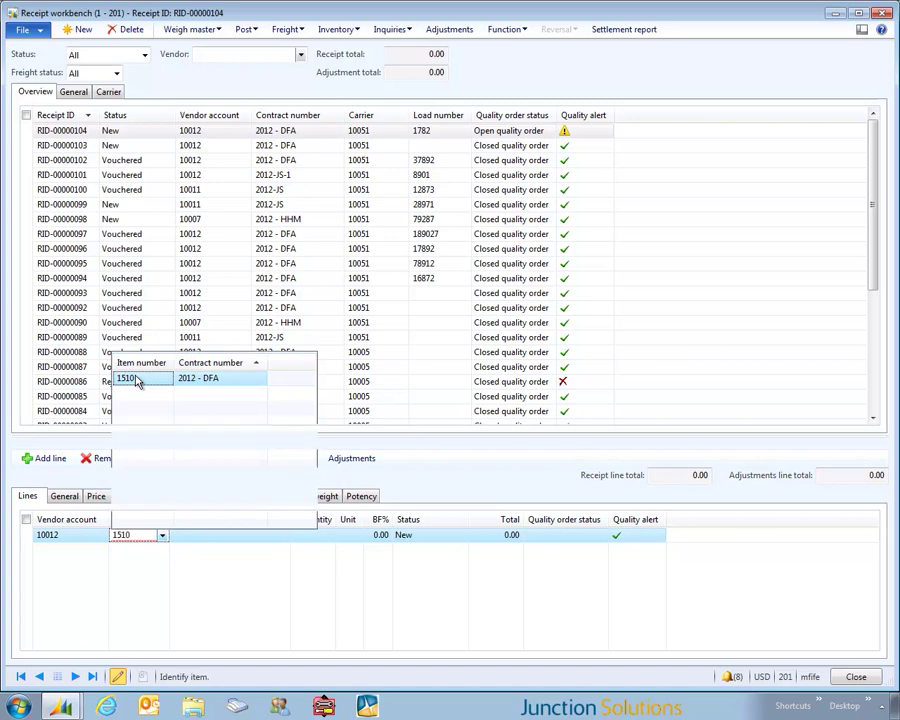
left_click(325, 537)
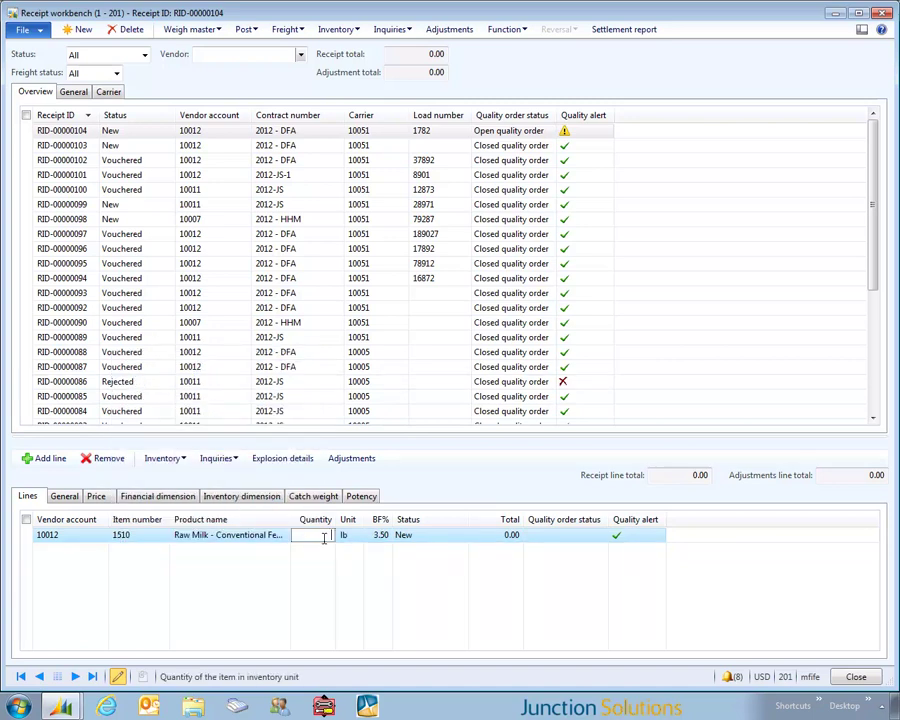
type("40000")
key("Tab")
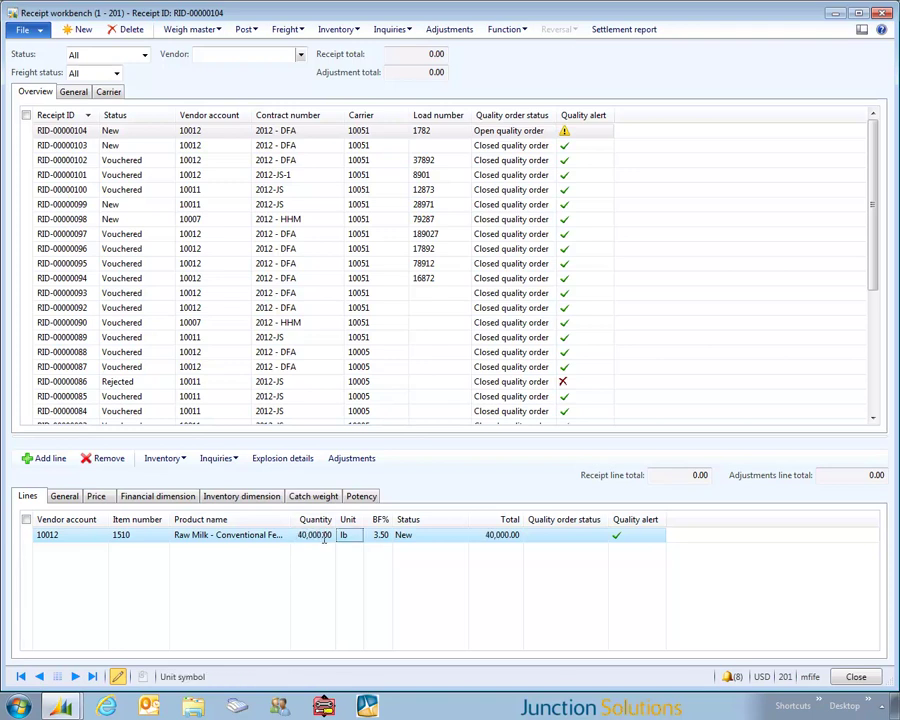
left_click(379, 536)
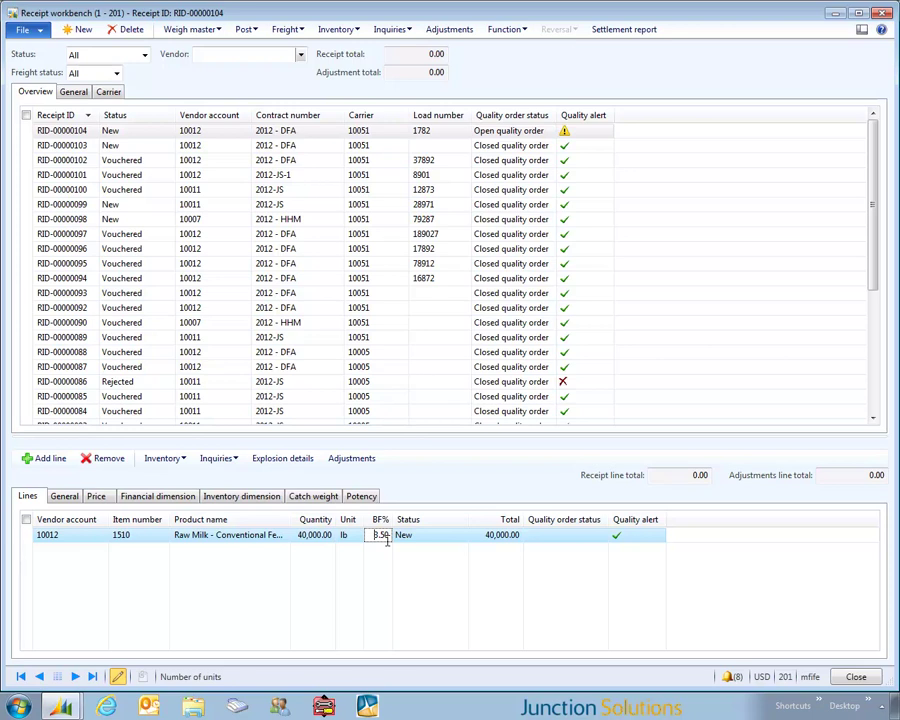
key("ctrl+s")
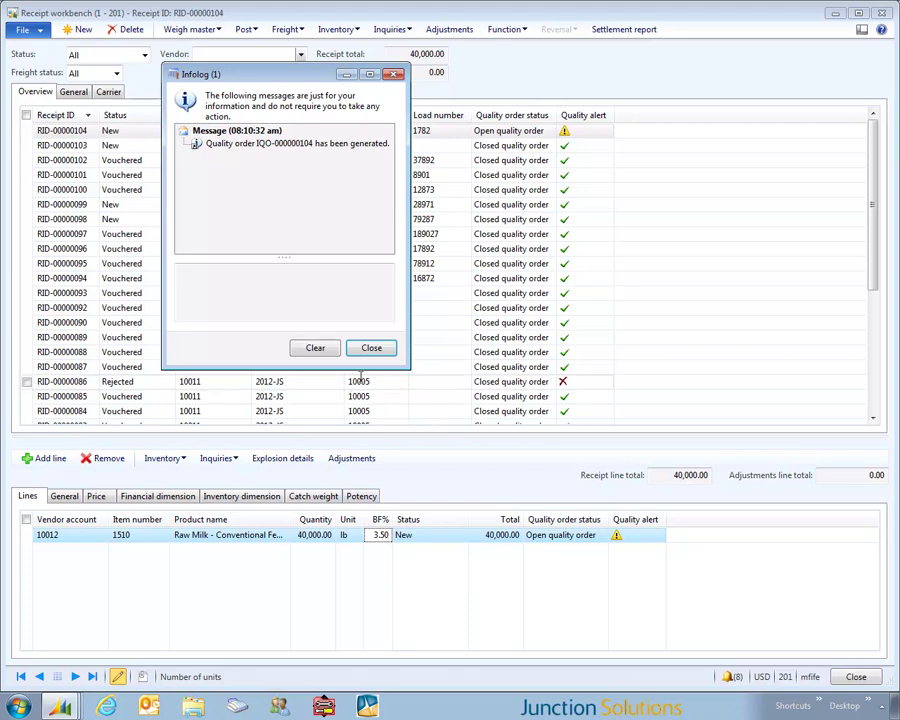
Open the line's quality order IQO-000000104 and set its quantity to 1
left_click(275, 486)
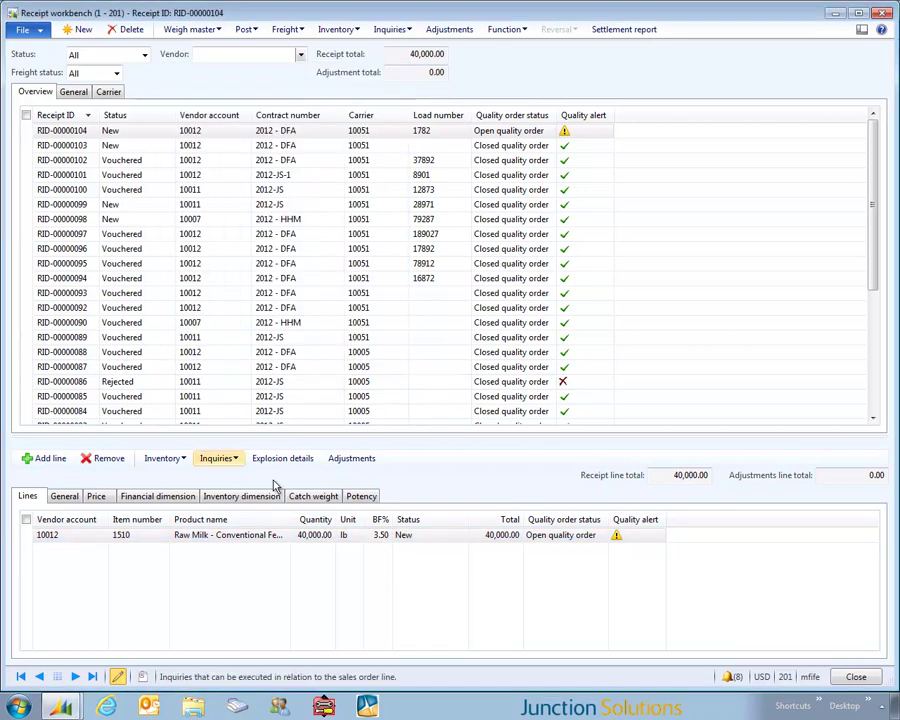
left_click(232, 462)
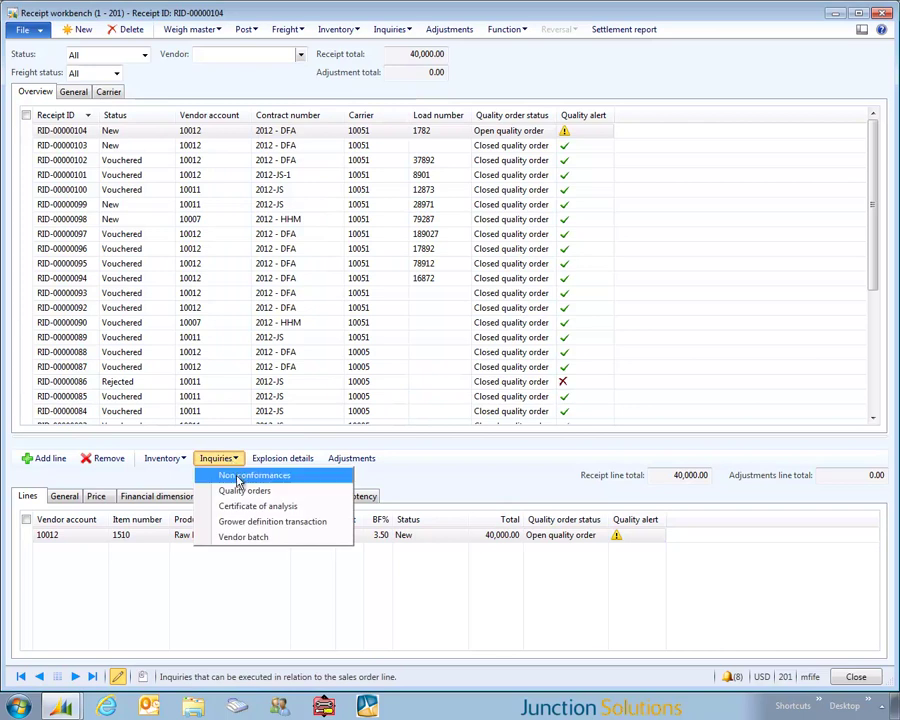
left_click(235, 487)
left_click_drag(183, 14, 22, 14)
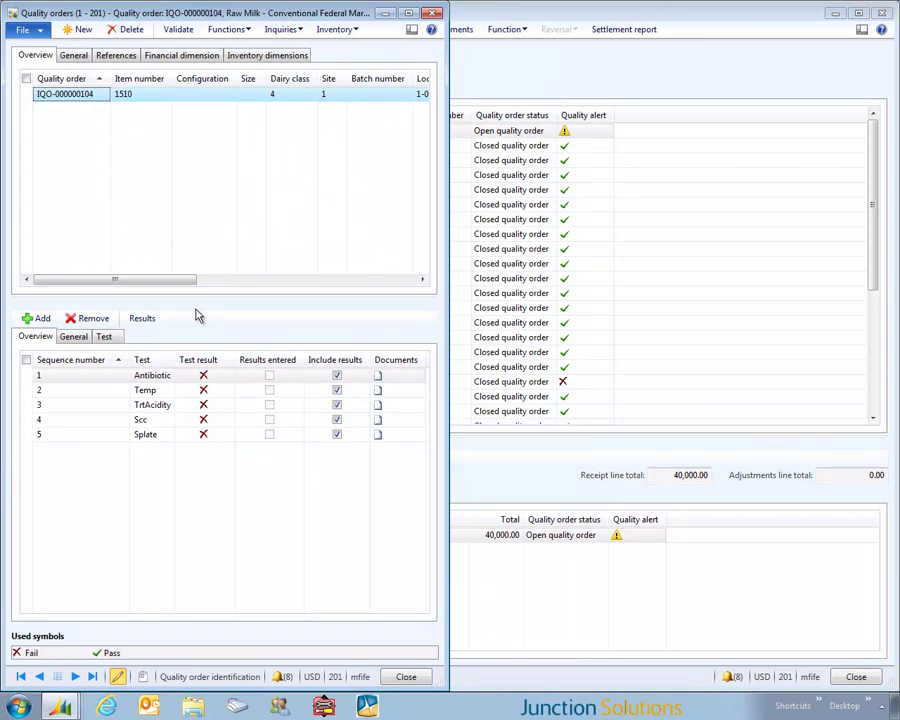
left_click(377, 281)
left_click(222, 94)
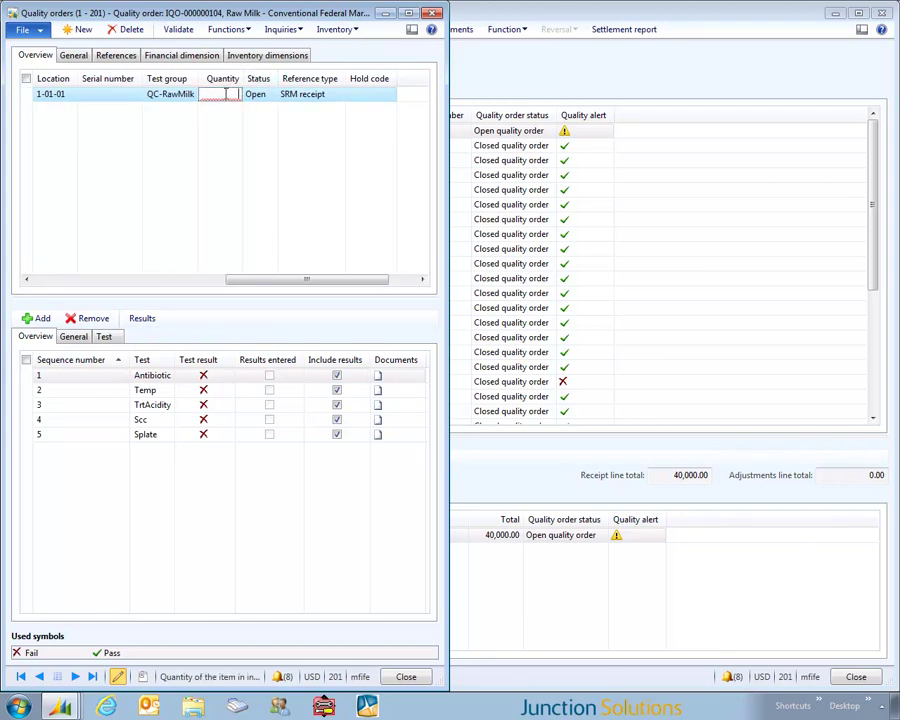
type("1")
Record and validate the Splate test with quantity 1 and result 3000
left_click(148, 319)
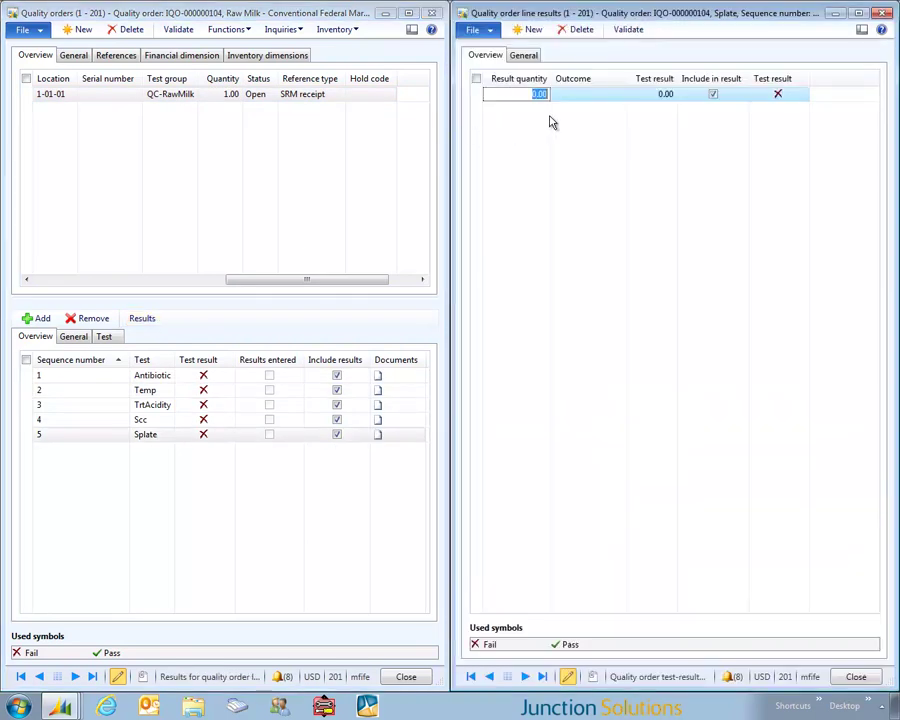
type("1")
left_click(666, 95)
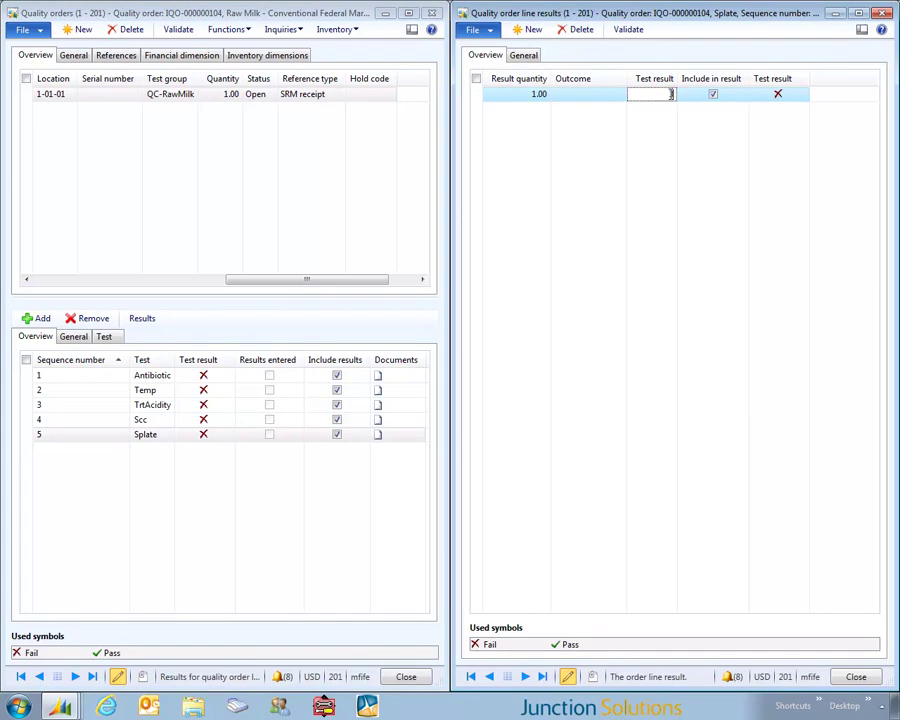
type("3000")
left_click(628, 29)
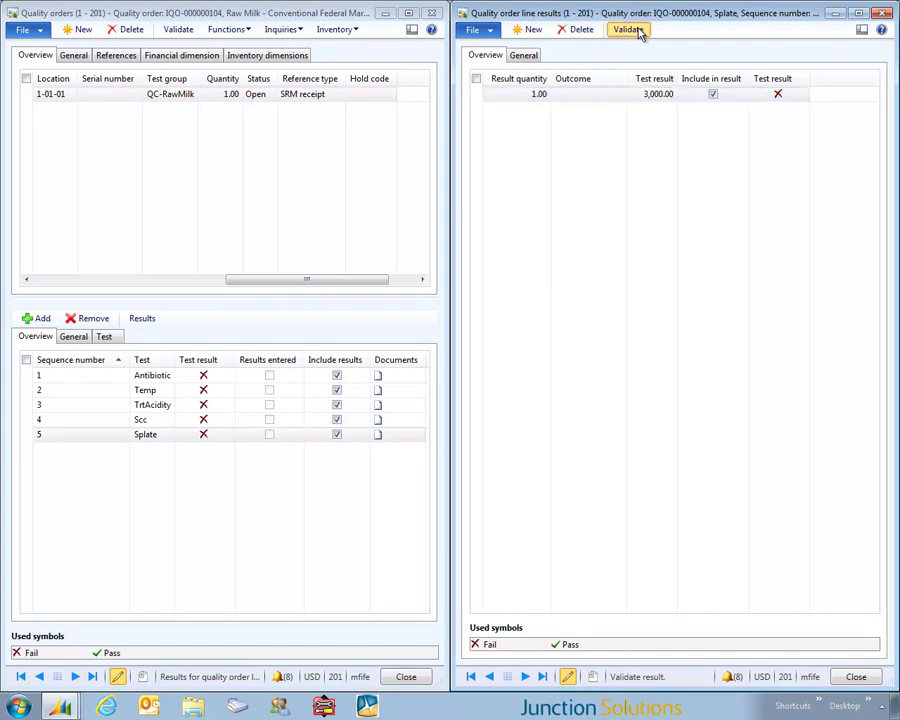
Record and validate the Scc test with quantity 1 and result 100,00
left_click(170, 425)
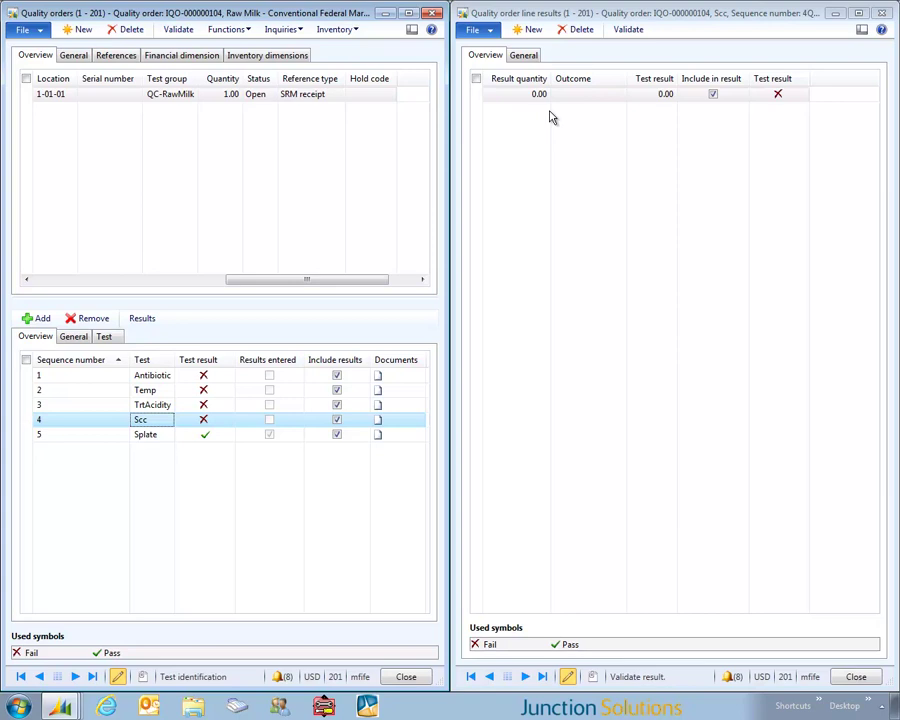
left_click(520, 93)
type("1")
left_click(650, 94)
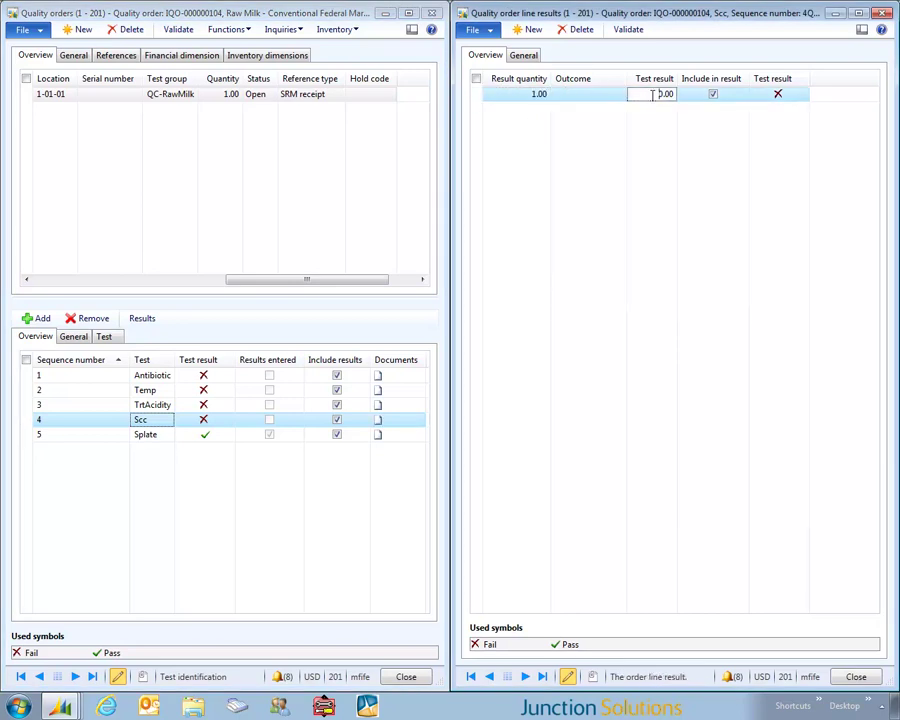
type("100,0")
type("0")
left_click(628, 29)
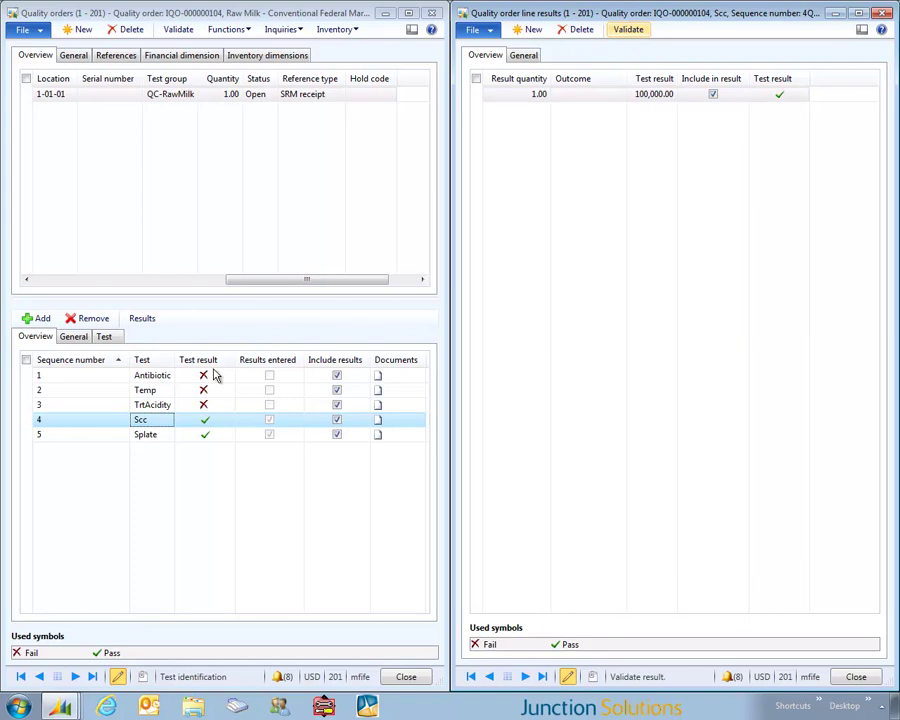
Record the TrtAcidity test with quantity 1 and validate it as a pass
left_click(158, 405)
left_click(522, 94)
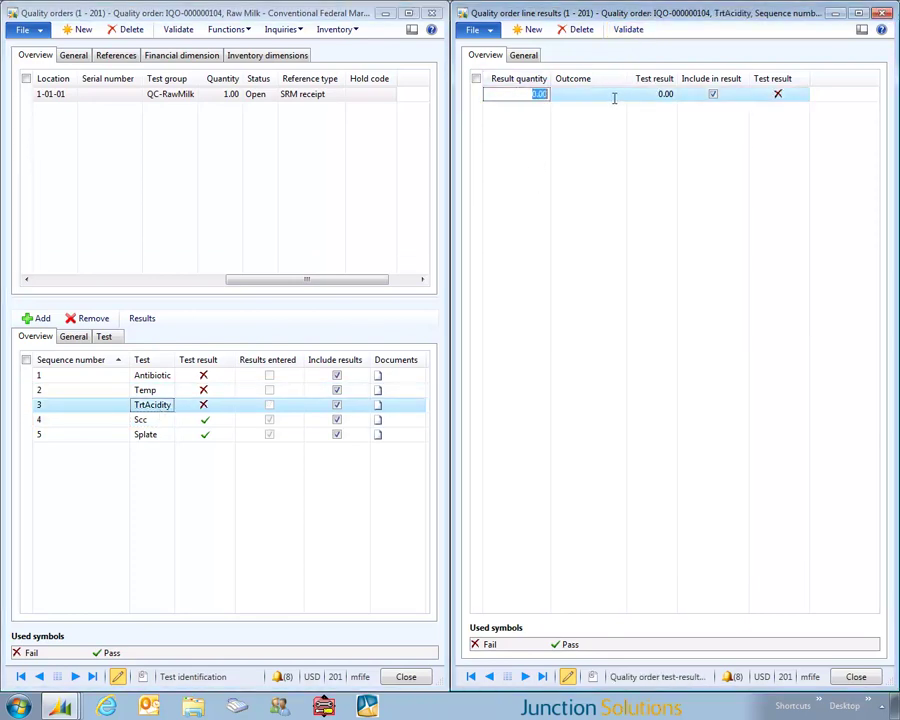
type("1")
left_click(628, 29)
Record and validate the Temp test with quantity 1 and result 39
left_click(166, 390)
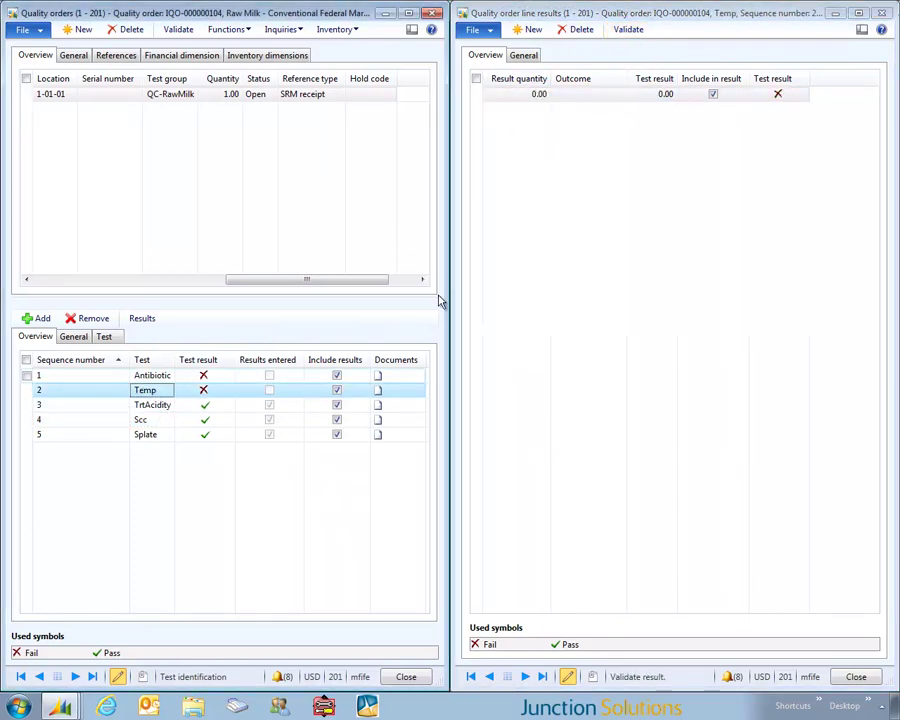
left_click(530, 93)
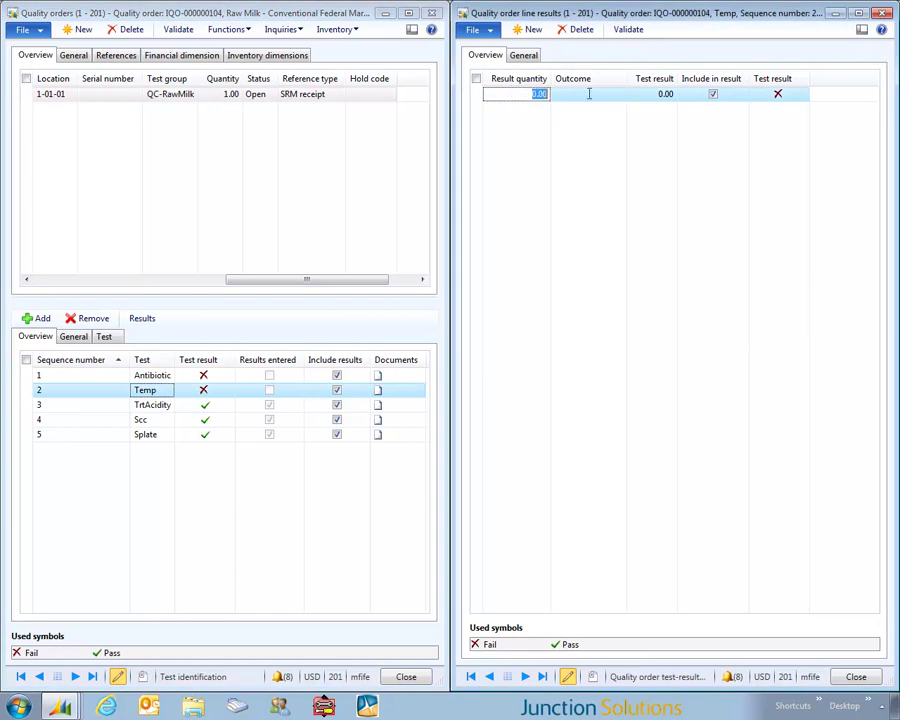
type("1")
left_click(643, 92)
type("39")
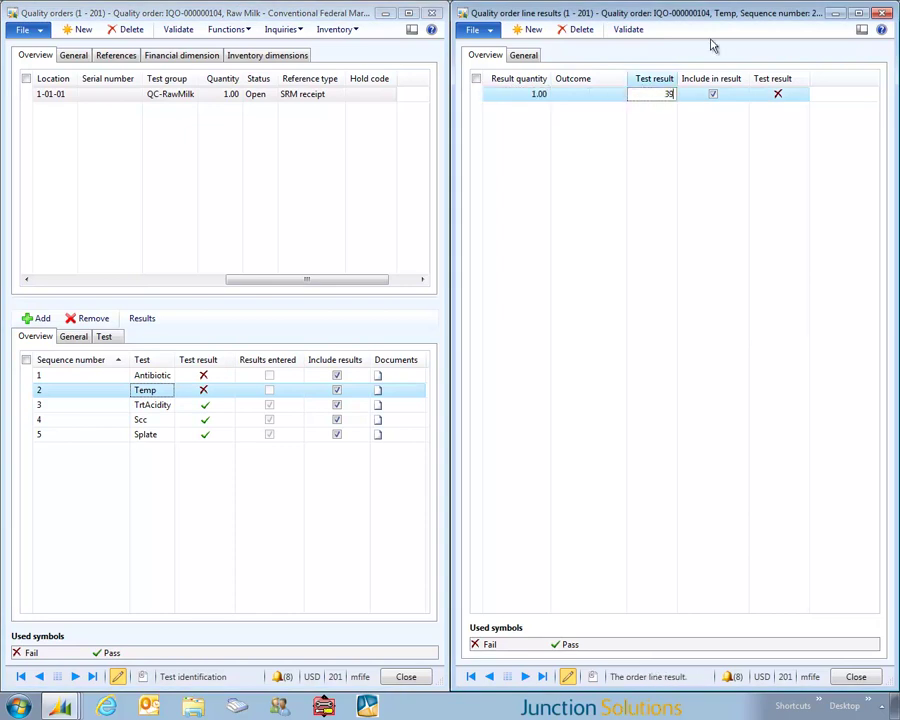
left_click(628, 29)
Record the Antibiotic test as quantity 1, No traces, validate it, and close results
left_click(160, 376)
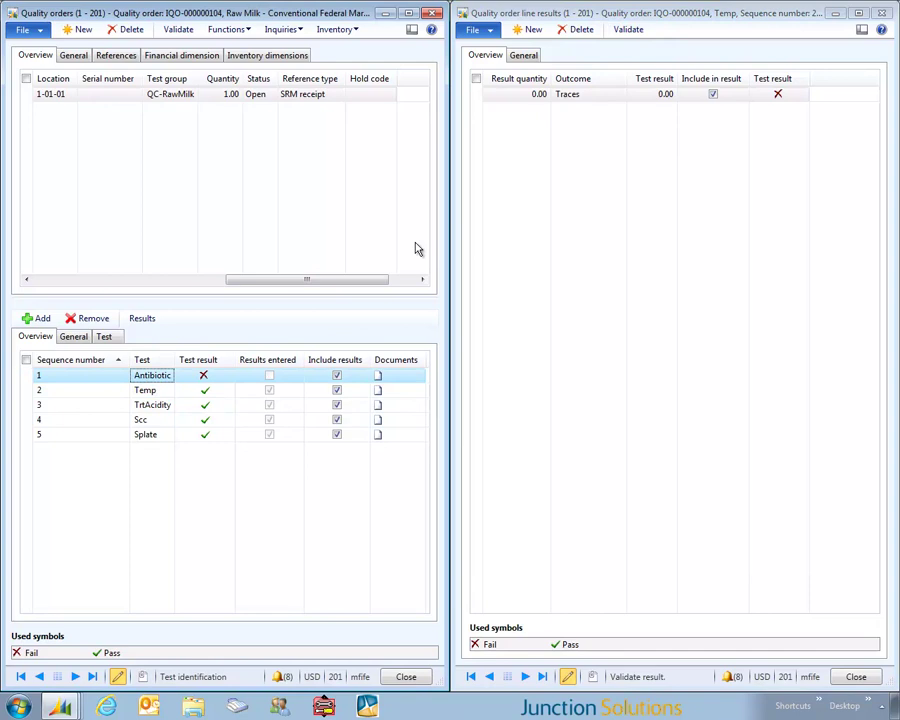
left_click(527, 93)
type("1")
left_click(620, 97)
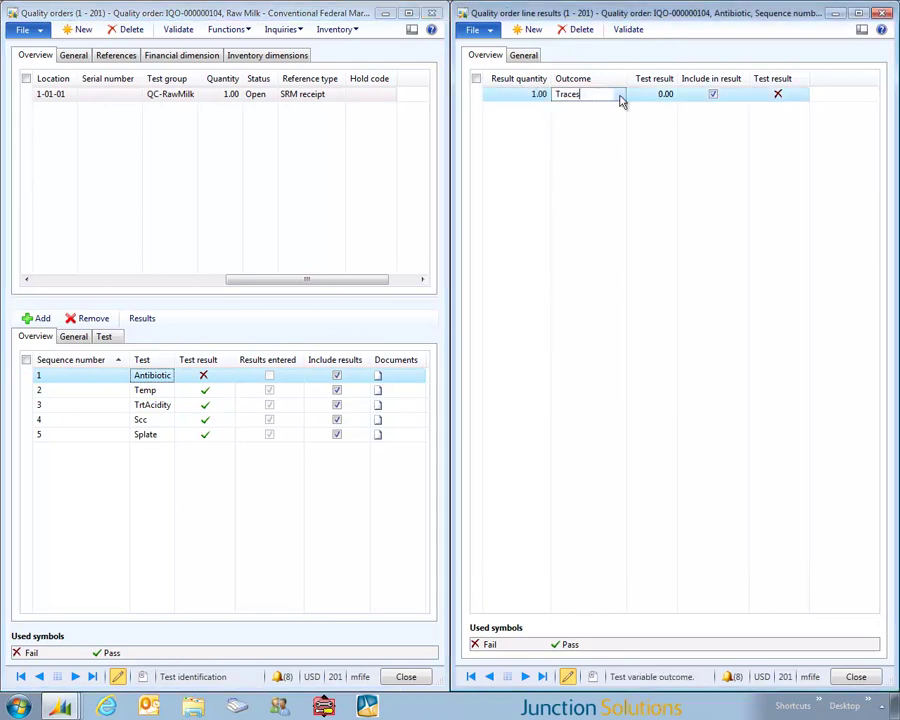
left_click(620, 97)
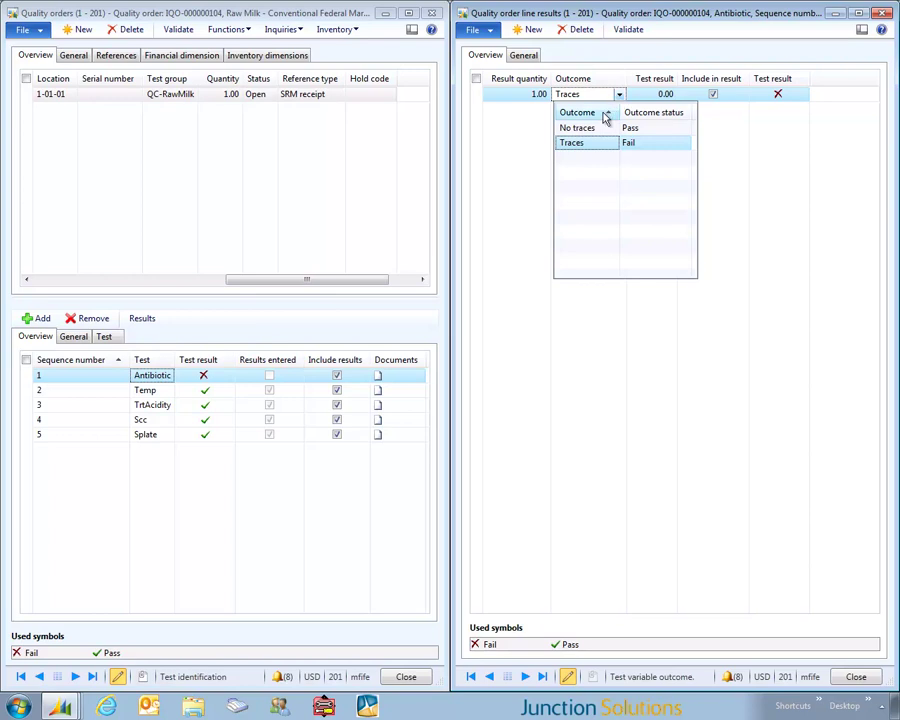
left_click(600, 128)
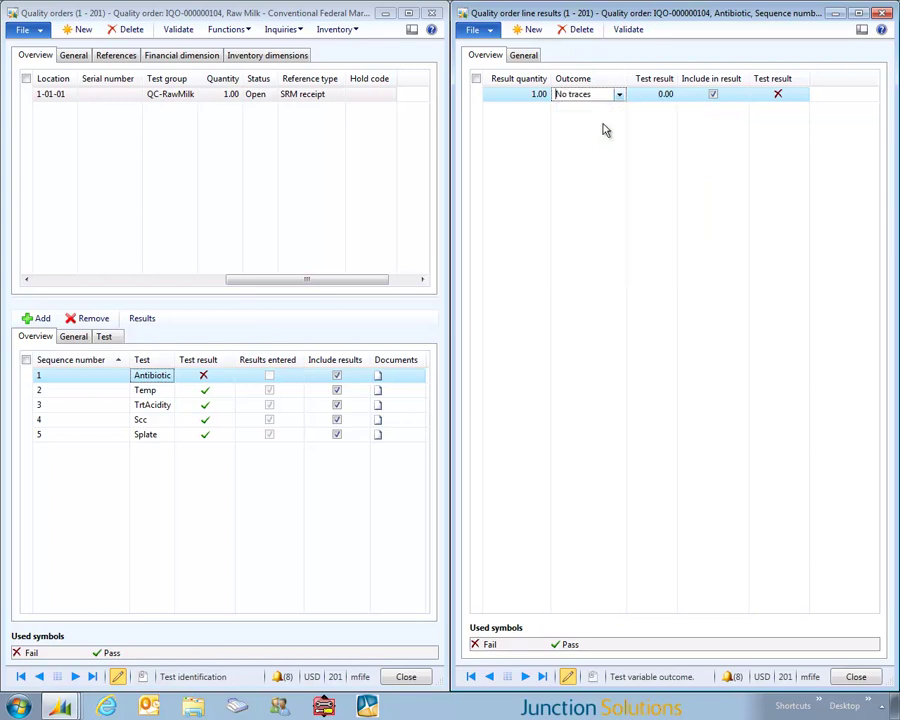
left_click(628, 32)
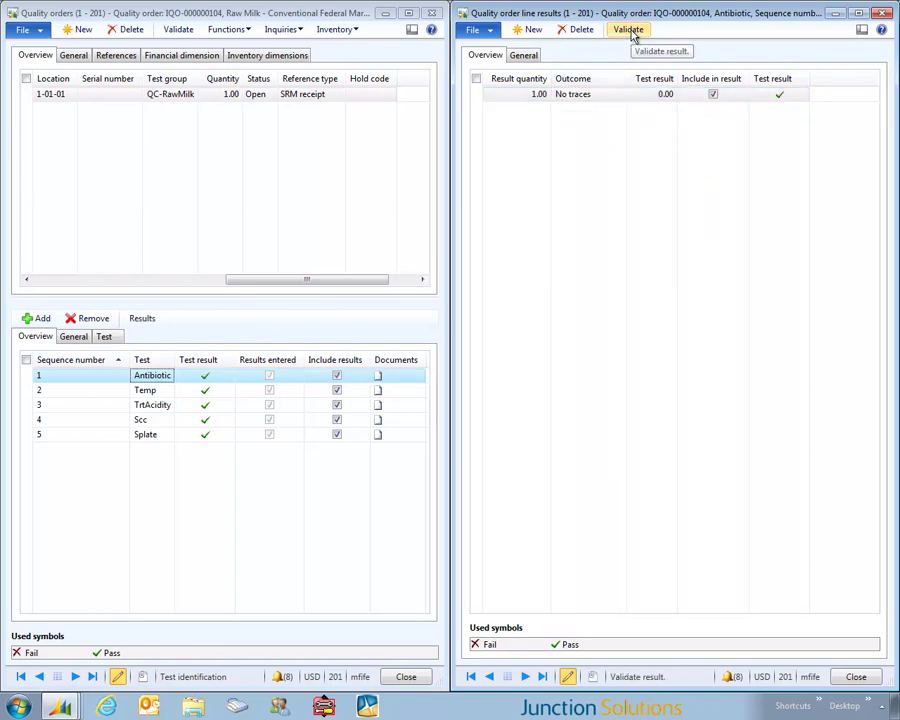
left_click(881, 13)
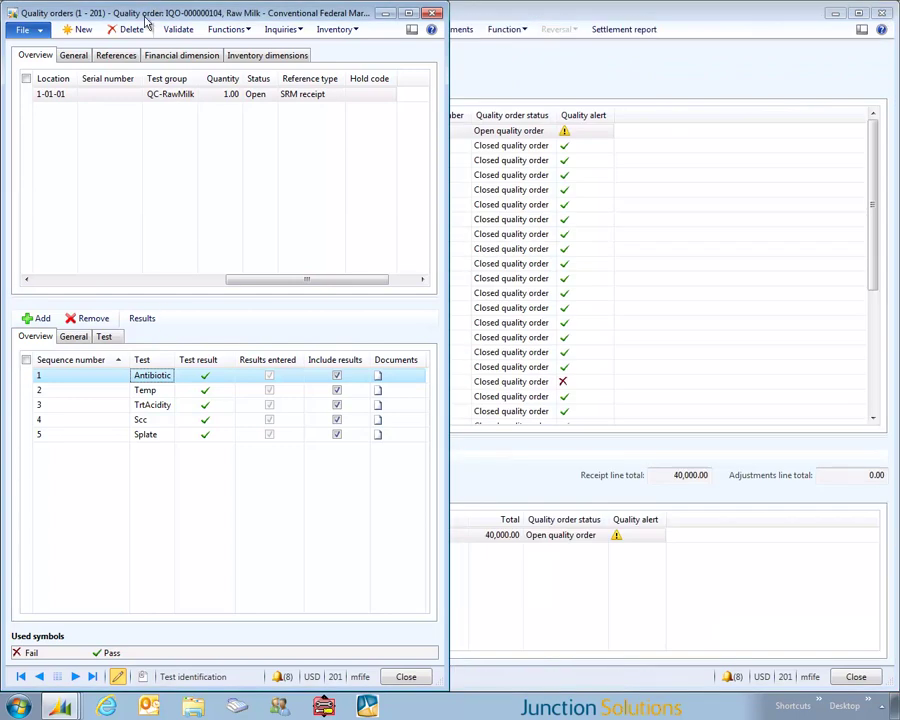
Validate quality order IQO-000000104 to clear inventory holds and close the form
left_click(178, 29)
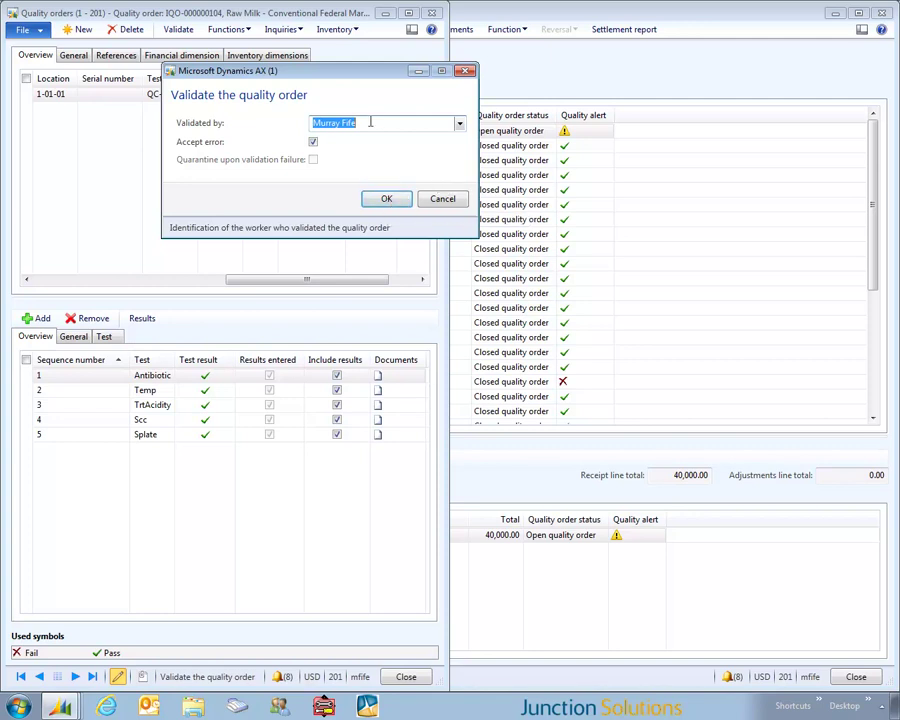
left_click(387, 200)
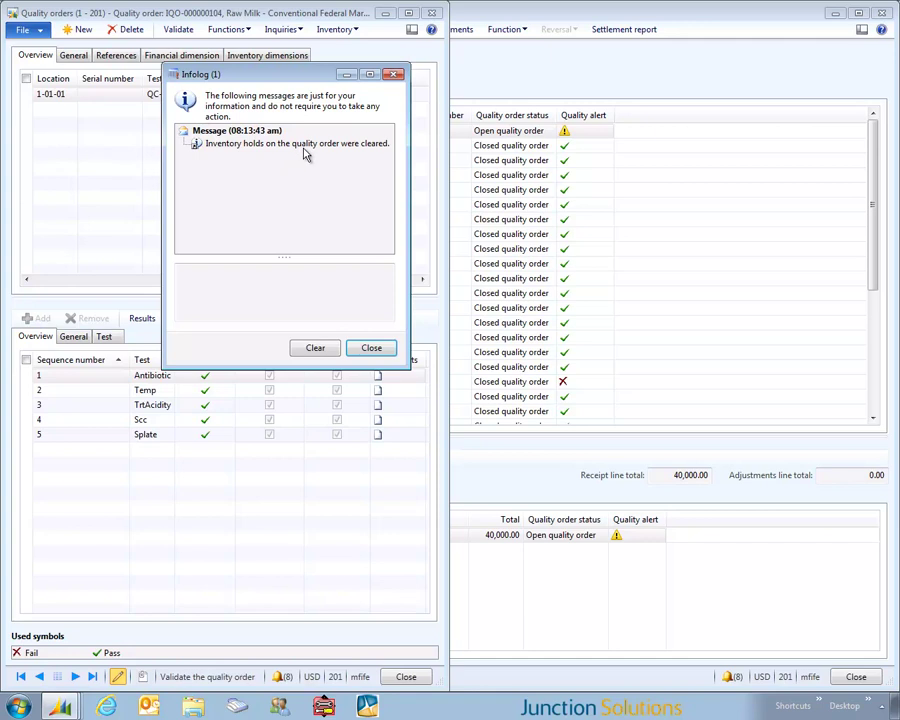
left_click(372, 347)
left_click(432, 12)
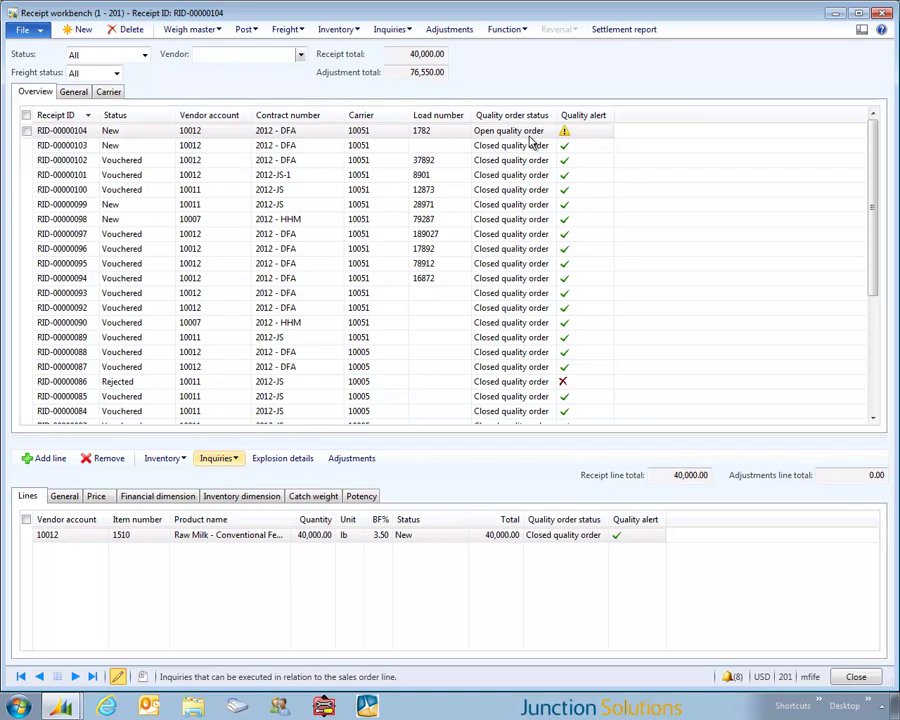
Open the receipt's hauler quality order IQO-000000103 and review its test results
left_click(392, 30)
left_click(411, 66)
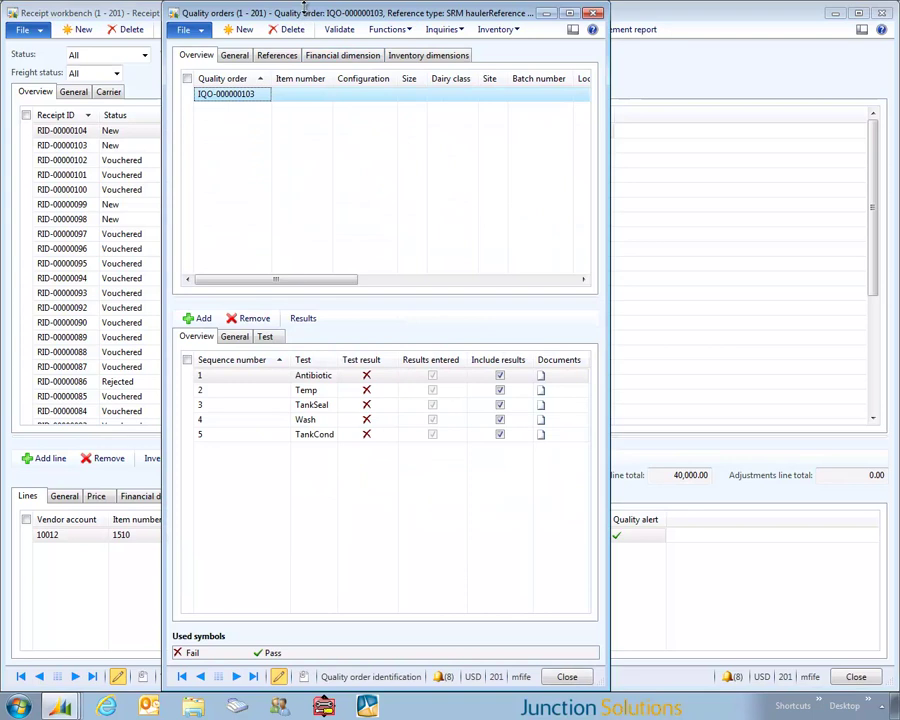
left_click_drag(304, 10, 143, 10)
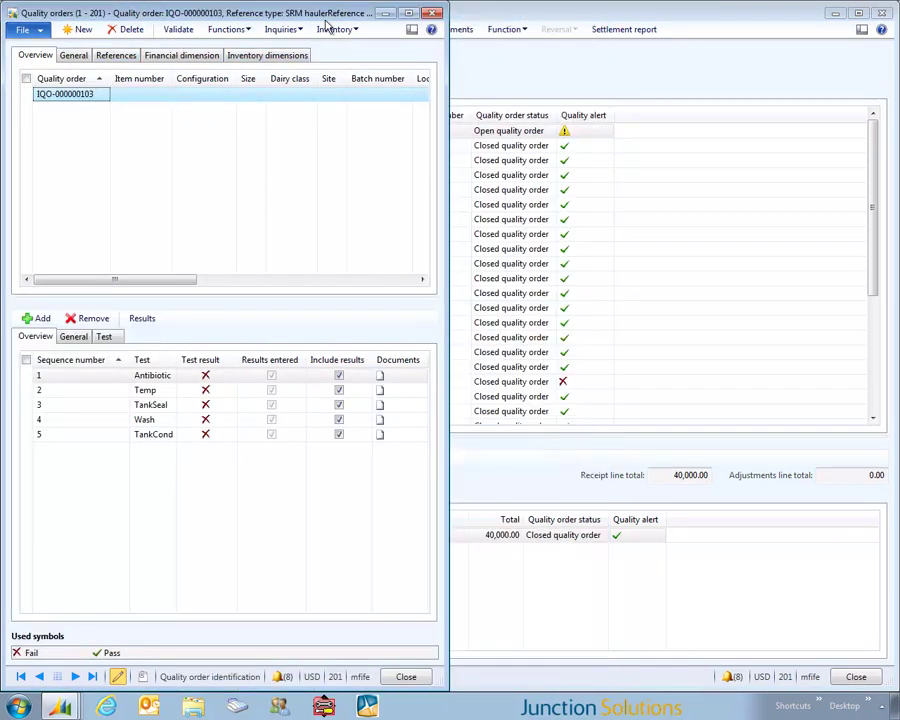
left_click(146, 320)
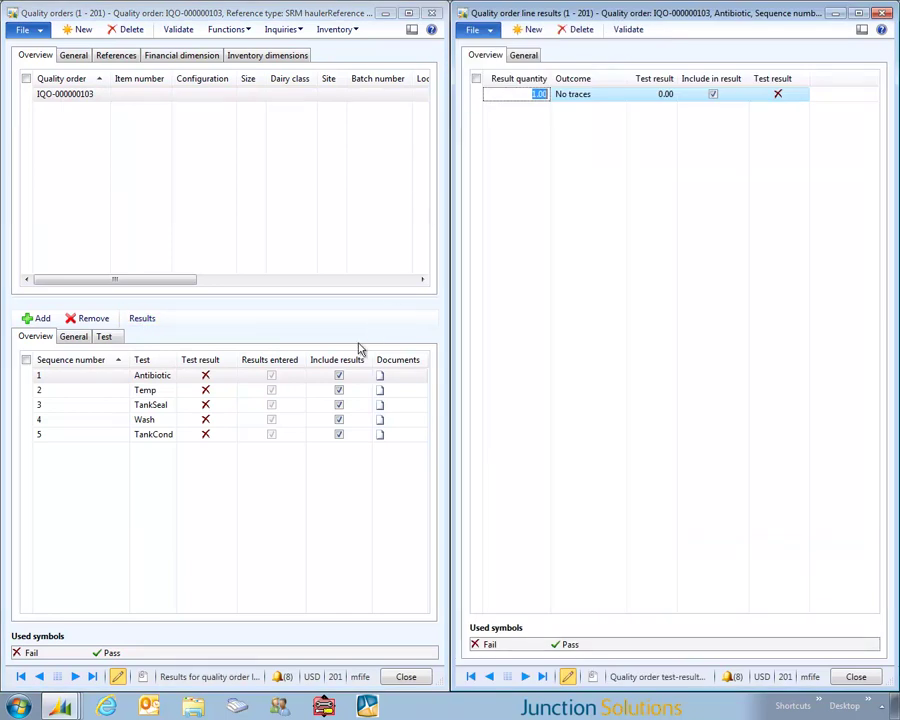
left_click(602, 94)
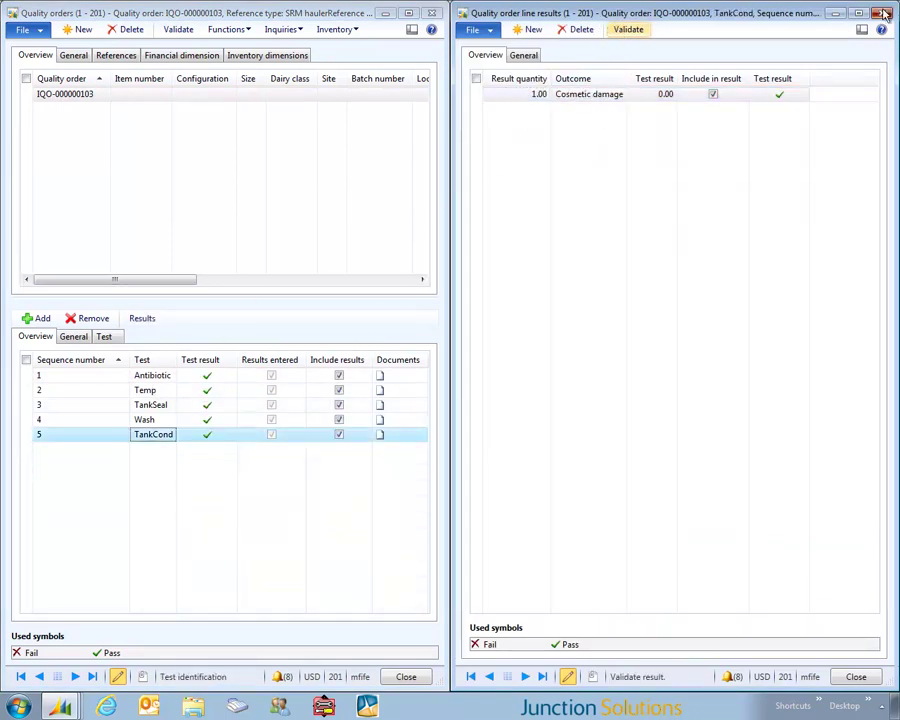
left_click(882, 13)
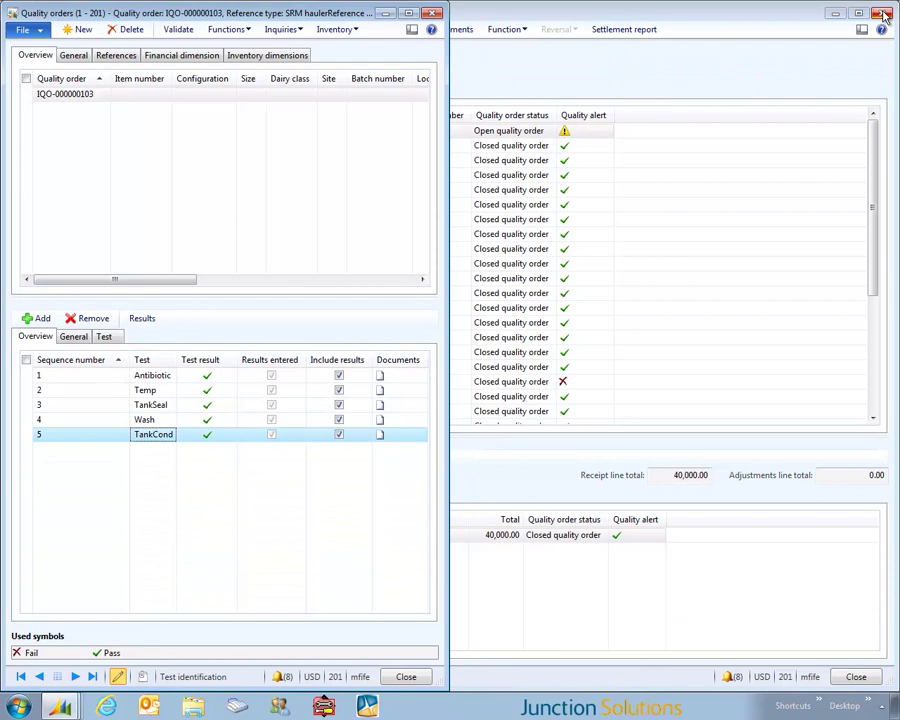
Validate quality order IQO-000000103 to clear its holds, then close Quality orders
left_click(180, 30)
left_click(387, 198)
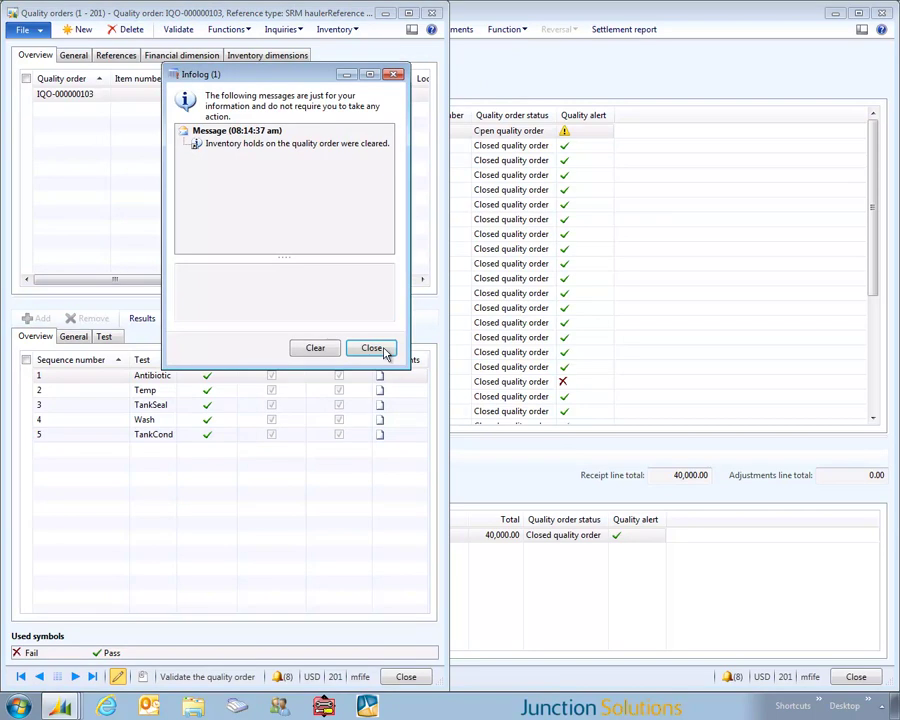
left_click(372, 348)
left_click(431, 13)
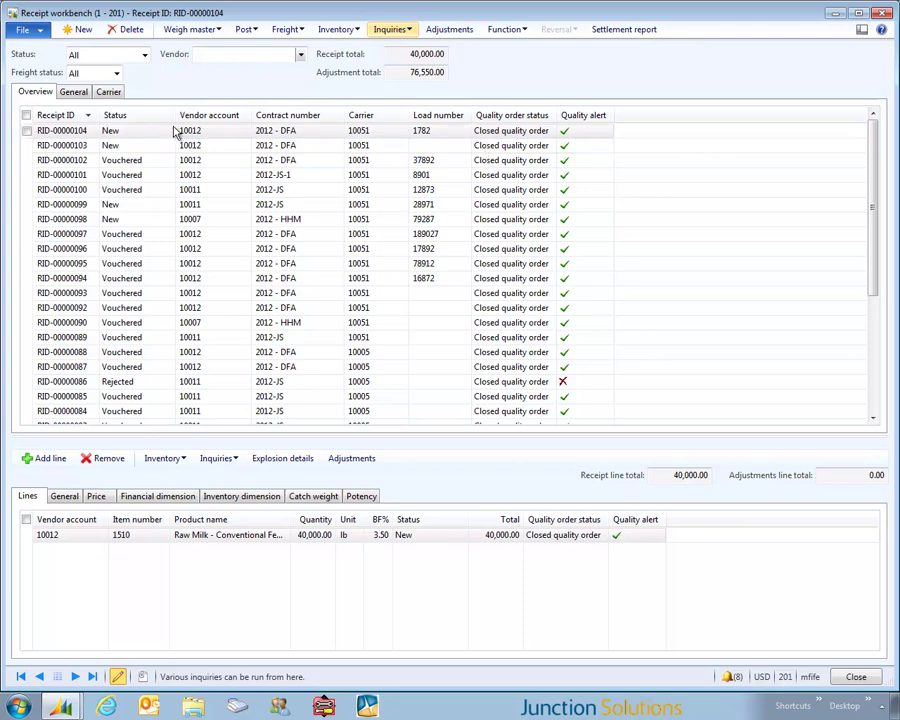
Apply receipt RID-00000104 to inventory
left_click(249, 33)
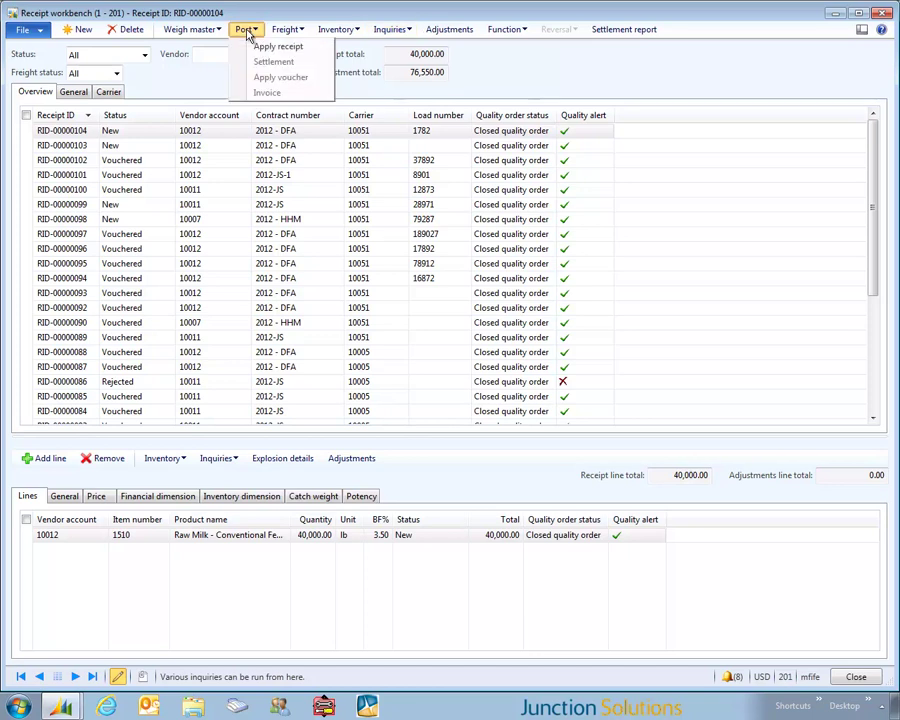
left_click(269, 50)
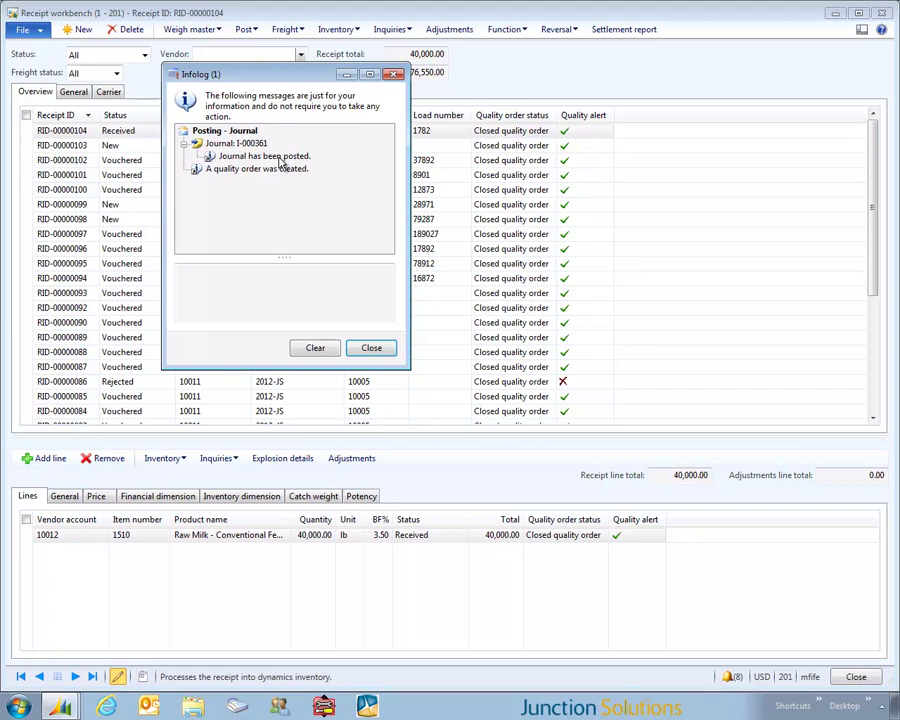
left_click(371, 347)
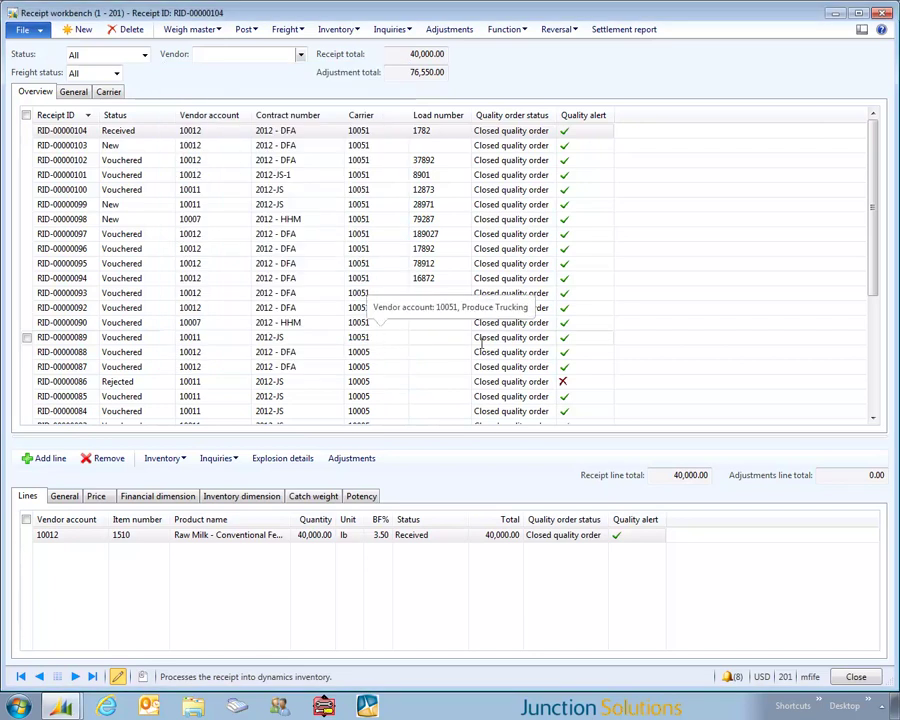
Apply receipts RID-00000103, RID-00000099 and RID-00000098 to inventory together
left_click(127, 145)
left_click(128, 204, "ctrl")
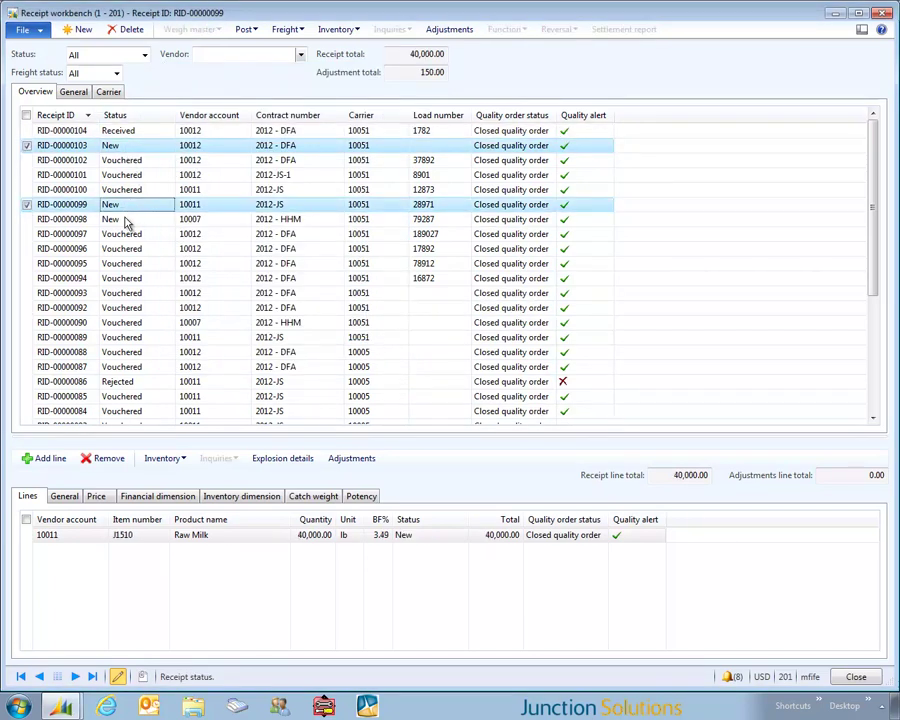
left_click(127, 219, "ctrl")
left_click(246, 29)
left_click(270, 52)
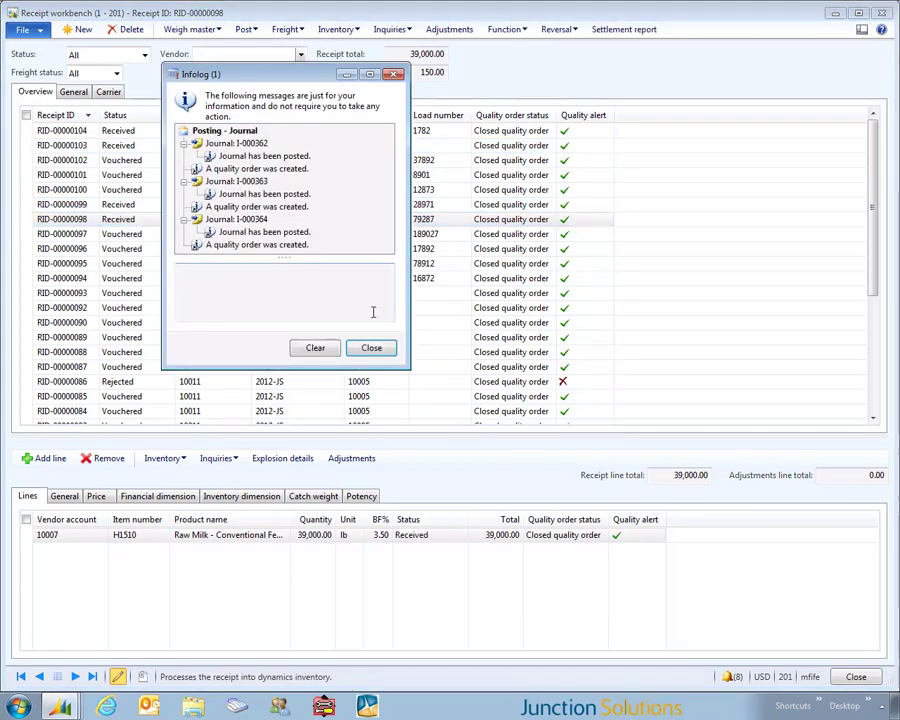
left_click(371, 348)
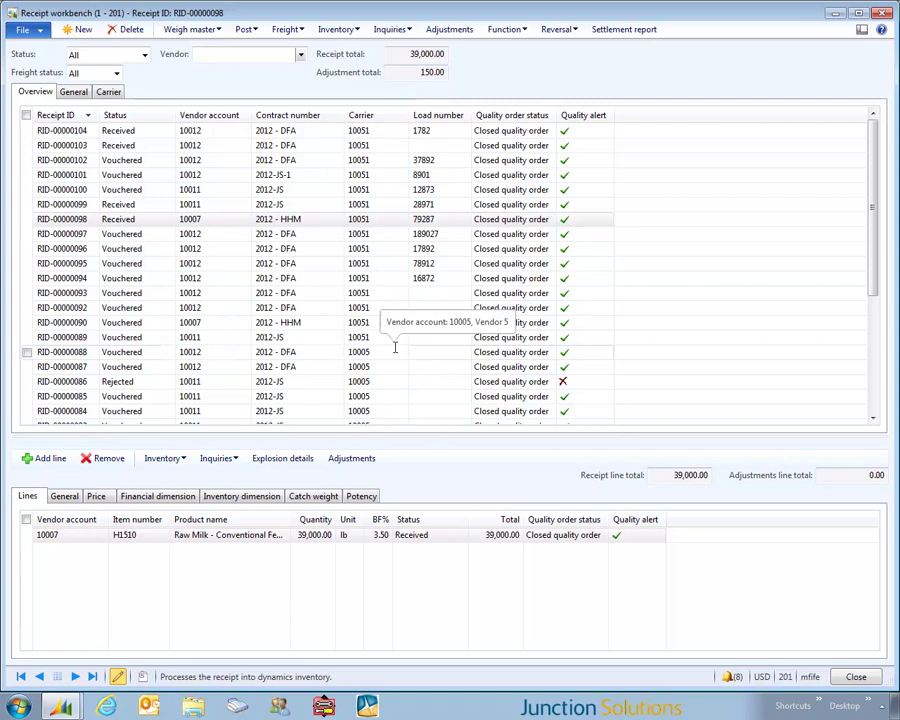
Run milk receipts invoicing and post vendor invoice journal JB-0000072 with its four vouchers
left_click(884, 13)
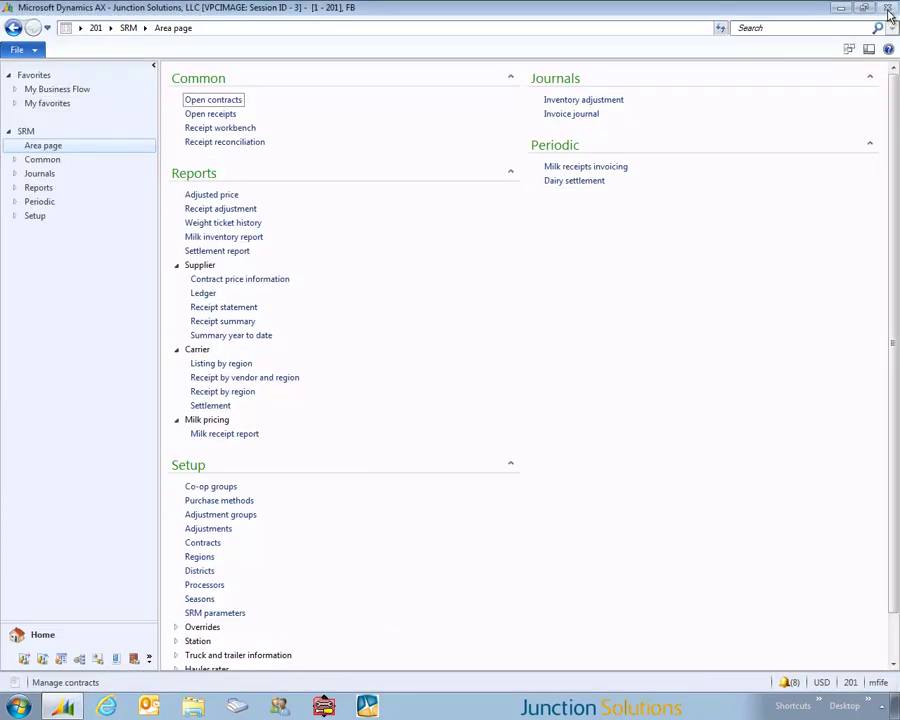
left_click(584, 170)
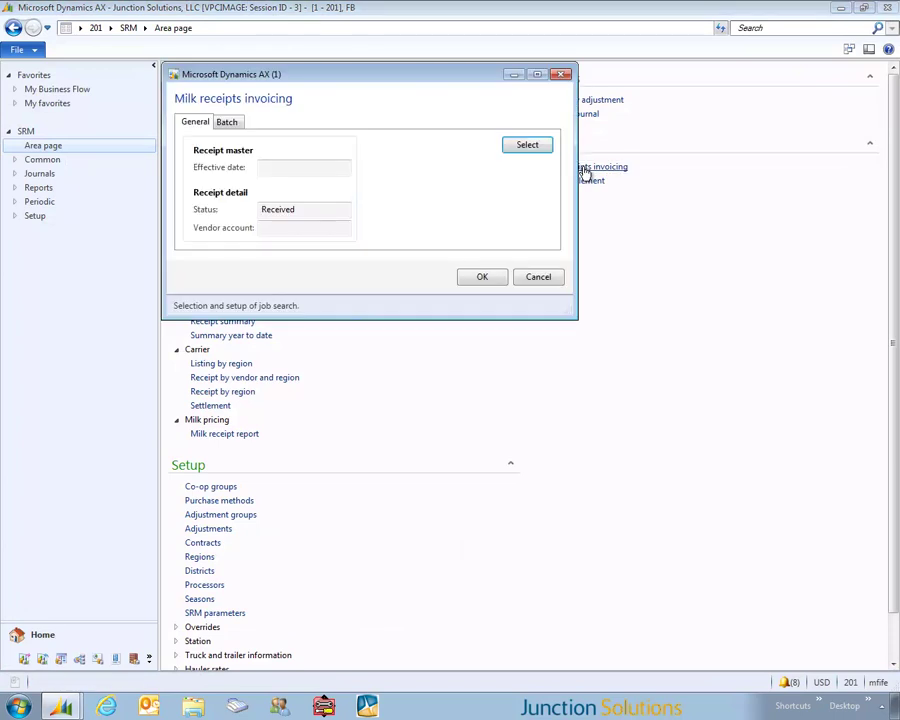
left_click(488, 278)
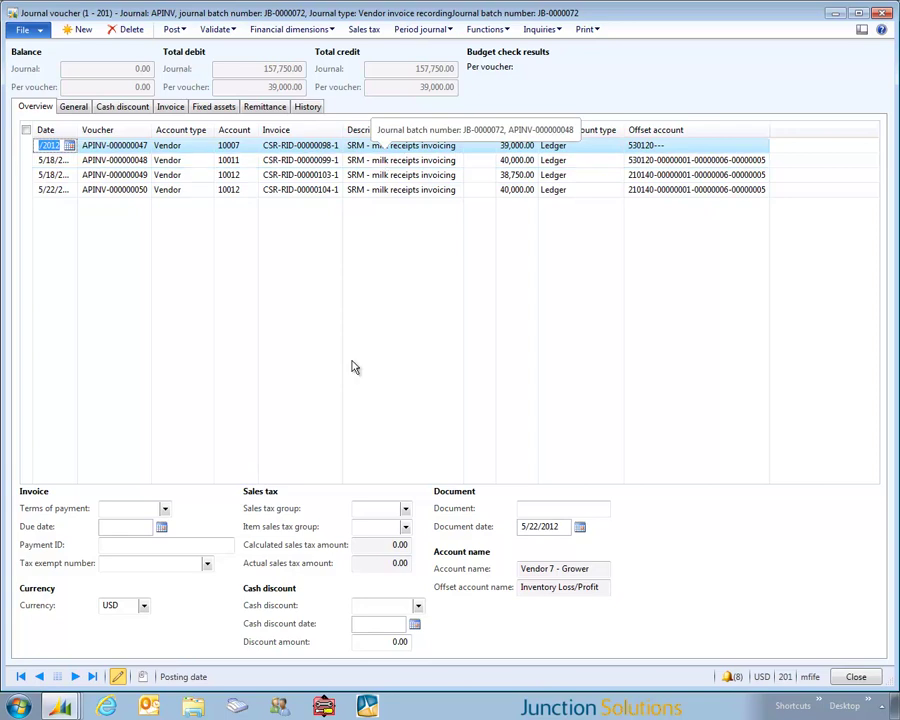
left_click(186, 33)
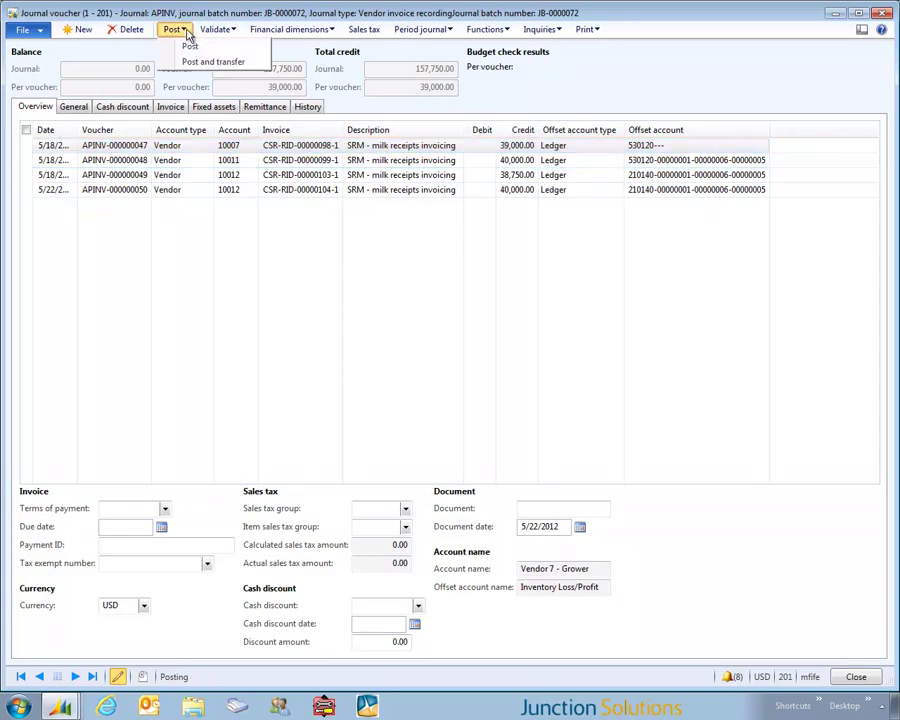
left_click(193, 53)
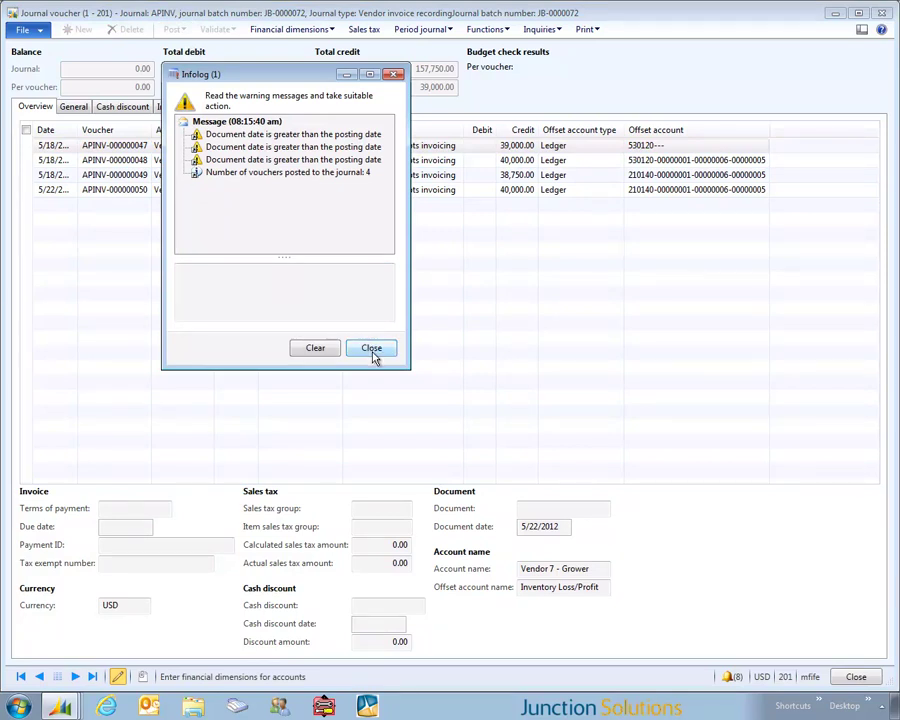
left_click(370, 348)
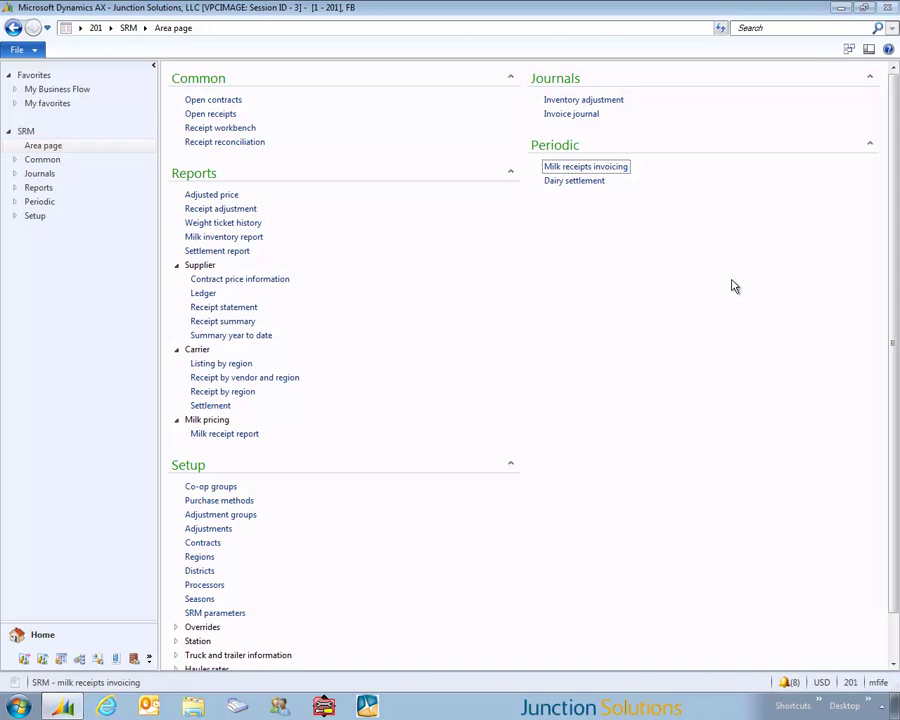
Generate a dairy settlement for vendor 10012 covering 5/1/2012 to 5/31/2012
left_click(581, 184)
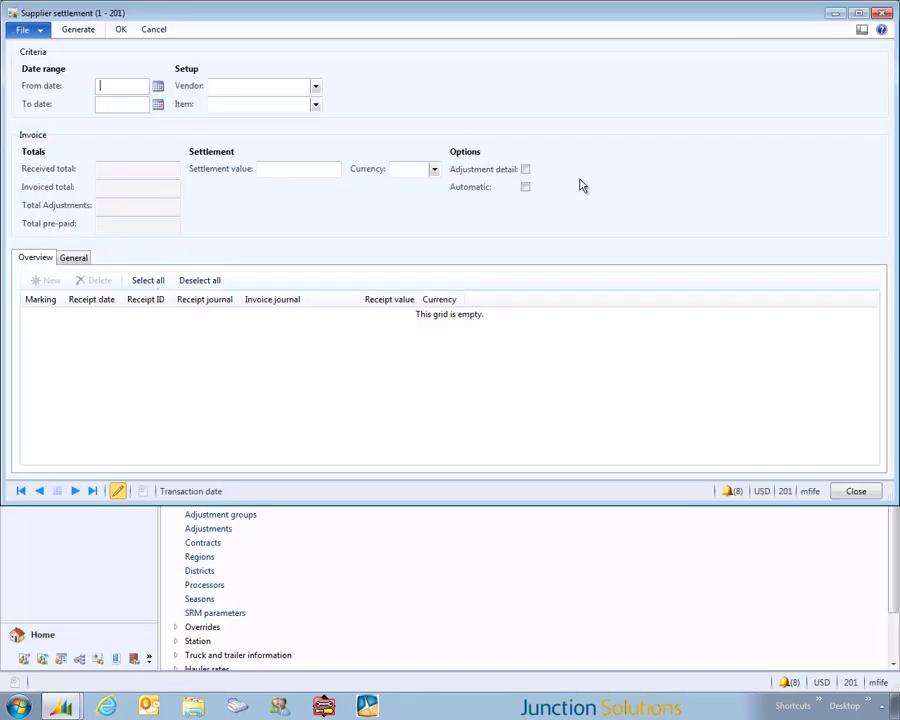
left_click(158, 86)
left_click(179, 143)
left_click(159, 105)
left_click(233, 223)
left_click(315, 86)
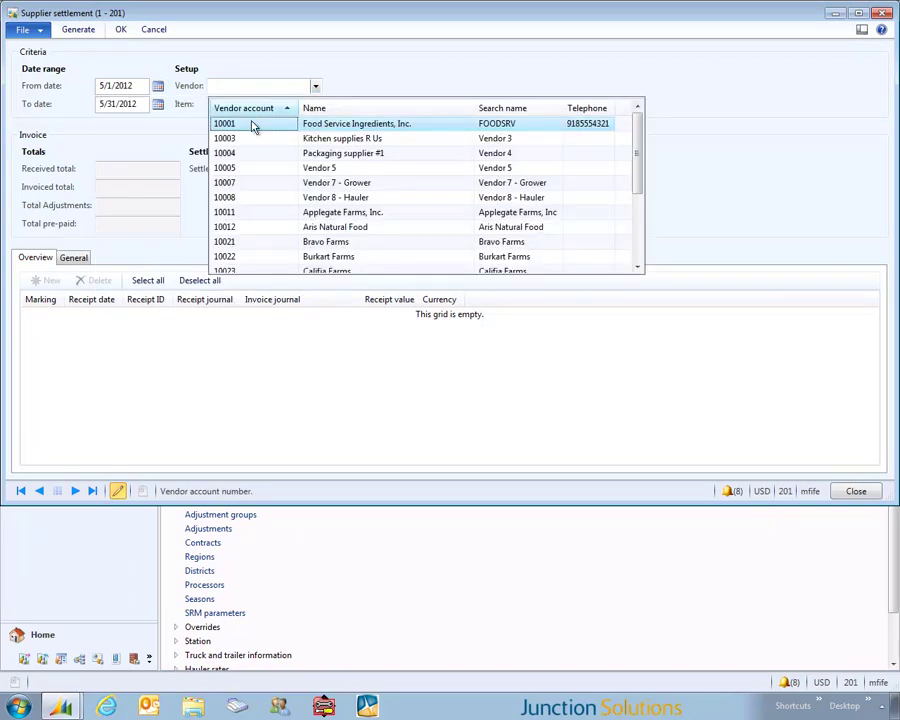
left_click(253, 228)
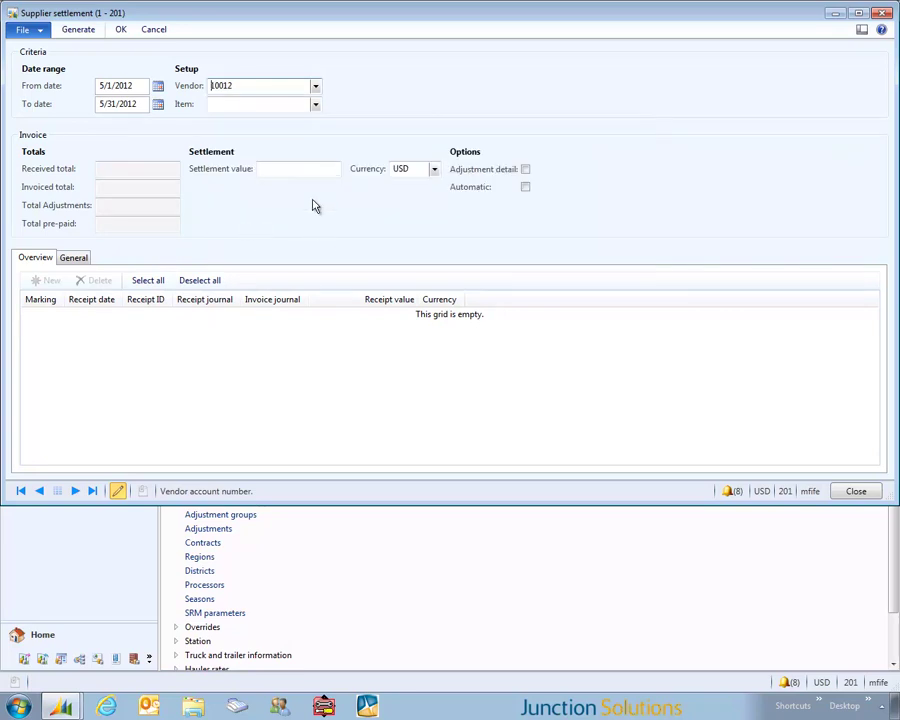
left_click(79, 30)
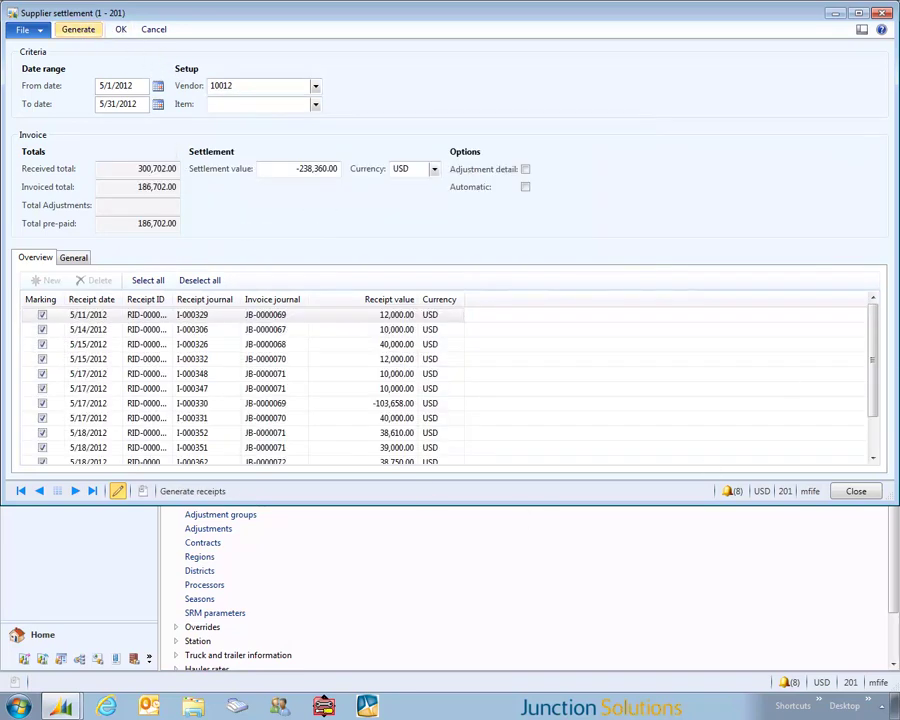
Maximize the supplier settlement window and delete the -238360.00 settlement value
left_click(858, 13)
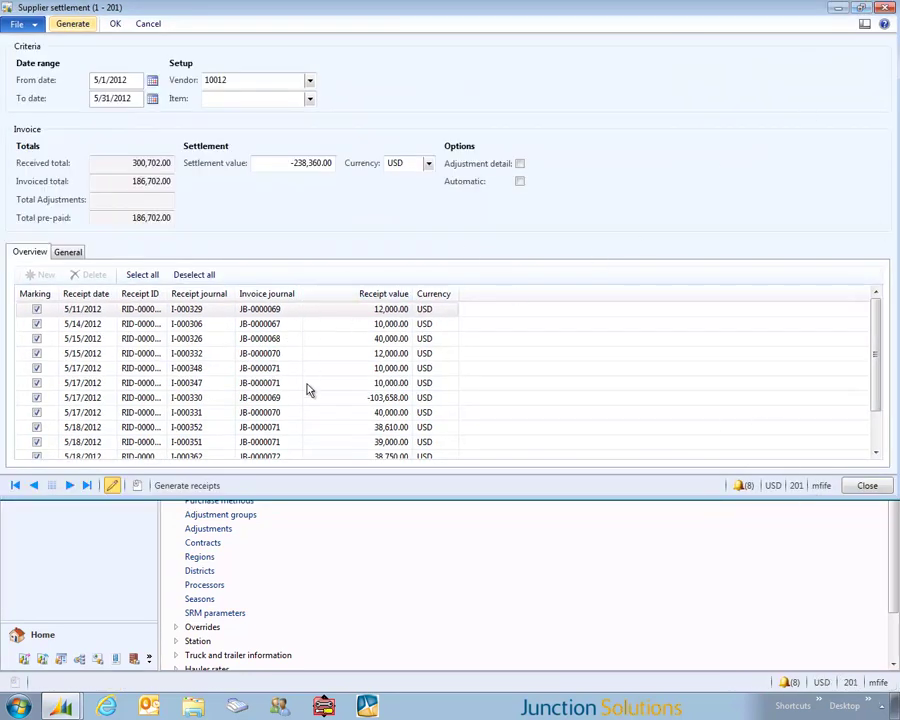
left_click(288, 163)
left_click(288, 163)
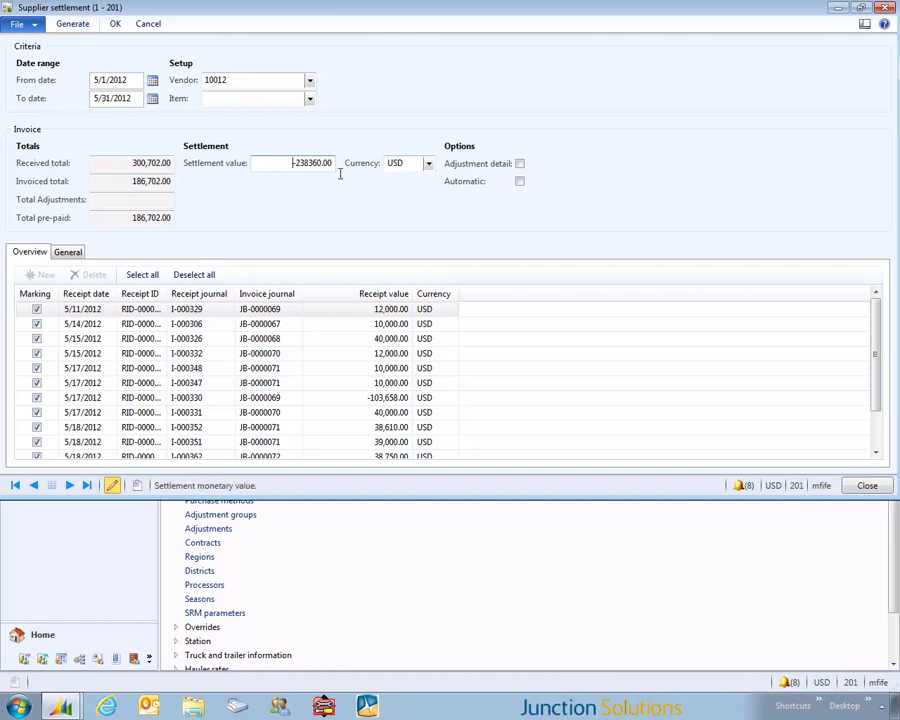
key("Delete")
Close the Supplier settlement form, returning to the SRM area page
left_click(886, 8)
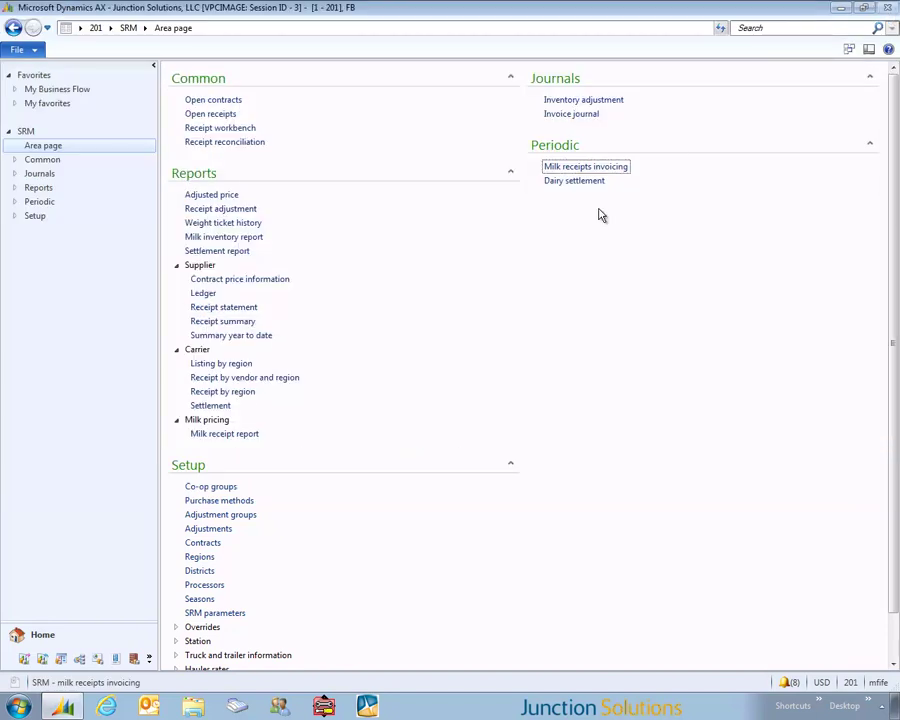